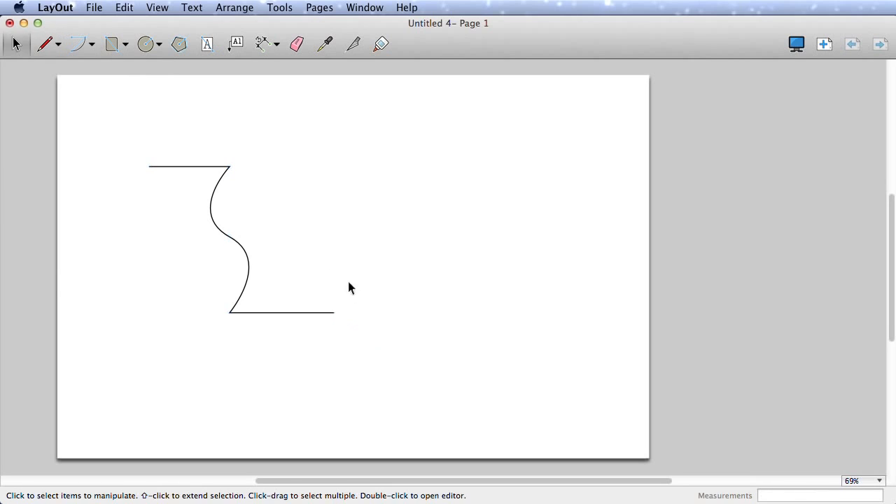
- Select the new line with its horizontal ends and S-shaped curve
{"action": "left_click", "coordinate": [213, 199]}
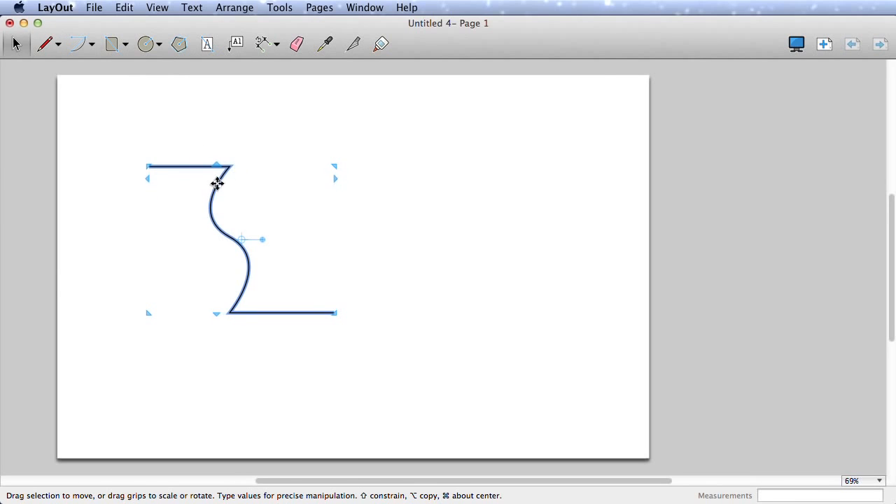
- Edit the curve's points, adding and merging a point so it drops straight into a bulge
{"action": "double_click", "coordinate": [202, 170]}
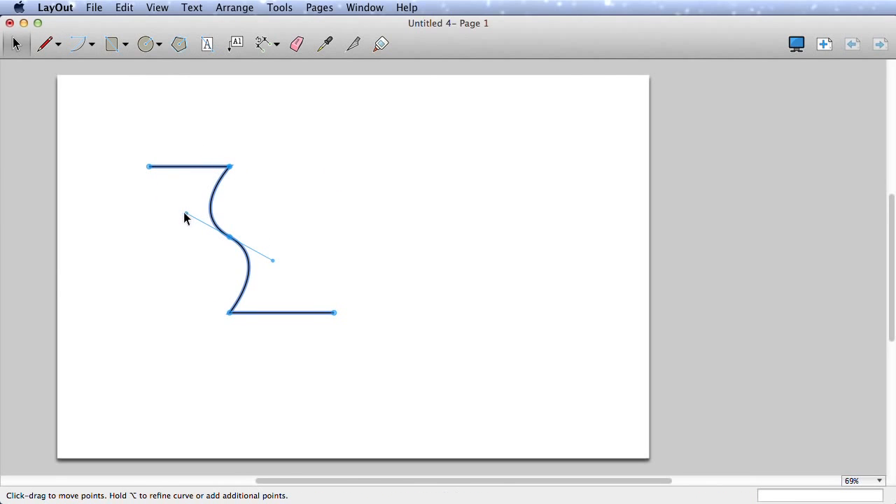
{"action": "mouse_move", "coordinate": [184, 212]}
{"action": "left_mouse_down"}
{"action": "mouse_move", "coordinate": [187, 236]}
{"action": "mouse_move", "coordinate": [181, 220]}
{"action": "left_mouse_up"}
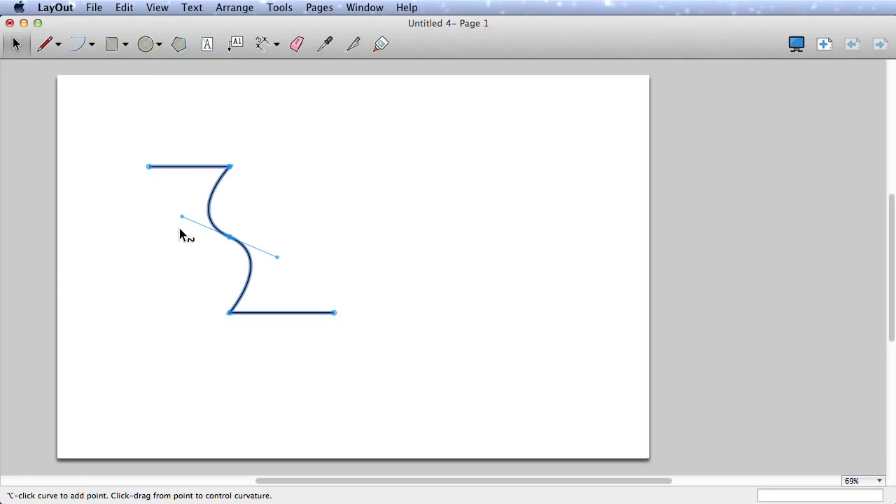
{"action": "mouse_move", "coordinate": [182, 218]}
{"action": "left_mouse_down"}
{"action": "mouse_move", "coordinate": [187, 275]}
{"action": "mouse_move", "coordinate": [181, 235]}
{"action": "left_mouse_up"}
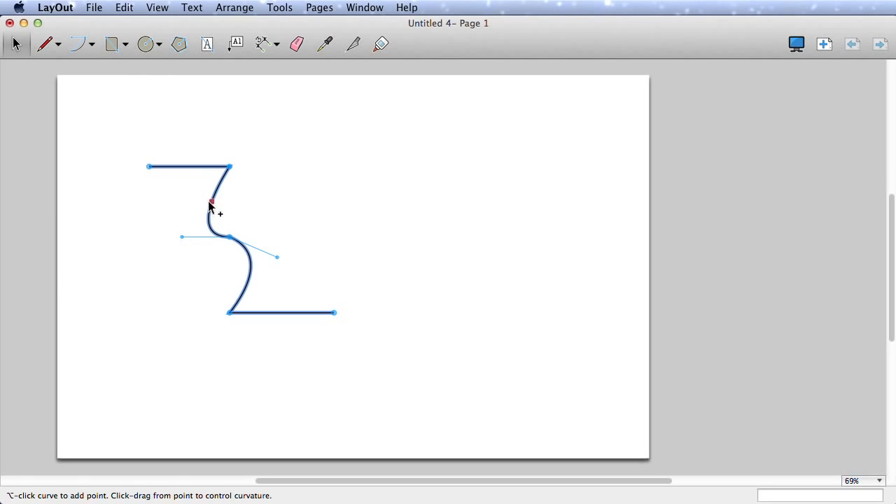
{"action": "left_click", "coordinate": [212, 200], "text": "alt"}
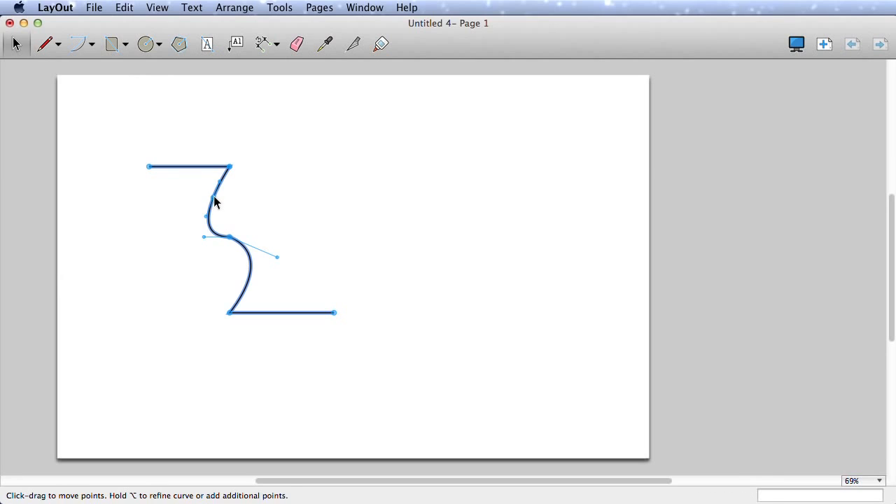
{"action": "left_click_drag", "start_coordinate": [213, 199], "coordinate": [240, 200]}
{"action": "left_click_drag", "start_coordinate": [279, 258], "coordinate": [278, 238]}
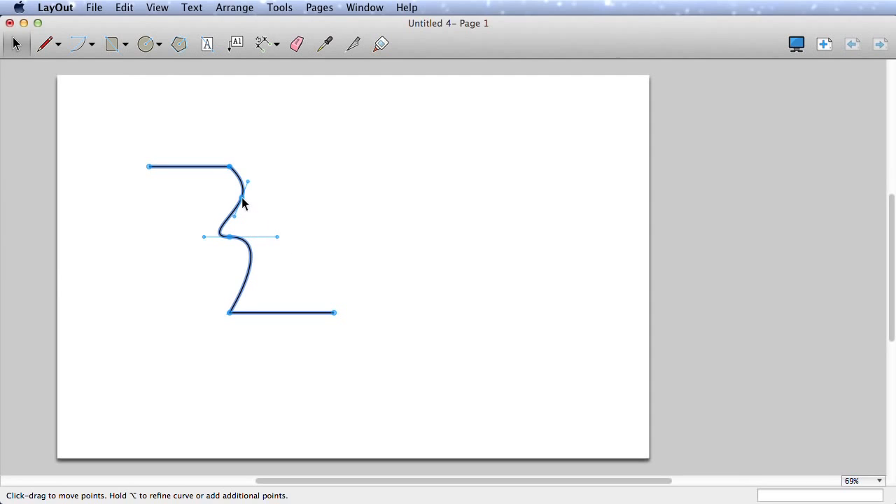
{"action": "left_click_drag", "start_coordinate": [242, 197], "coordinate": [229, 238]}
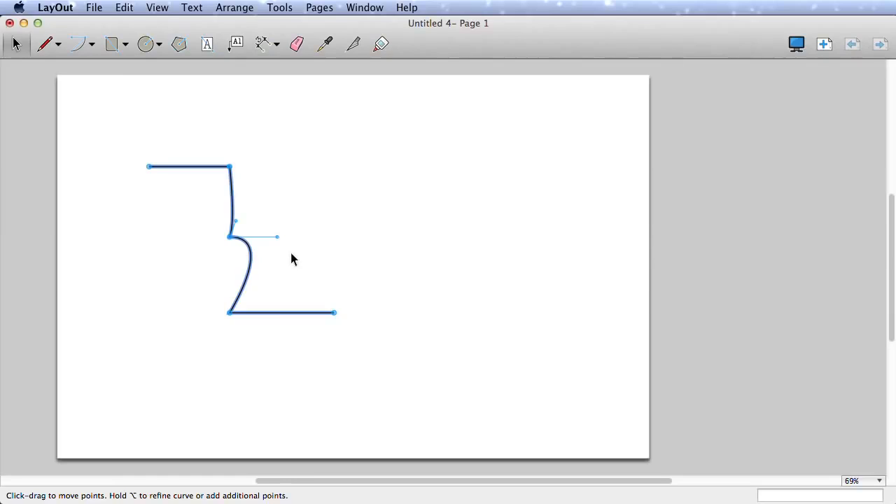
{"action": "left_click", "coordinate": [291, 255]}
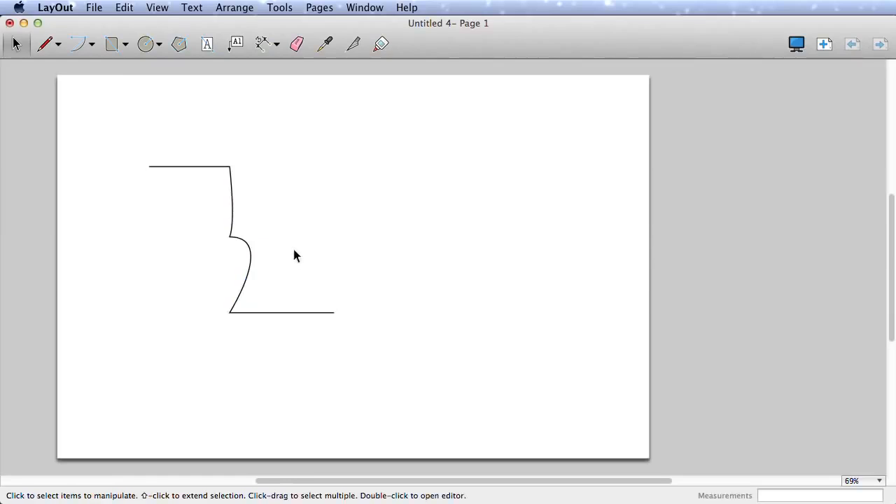
- Draw a tall rounded rectangle with slightly rounded corners right of the curve
{"action": "left_click", "coordinate": [123, 46]}
{"action": "left_click", "coordinate": [144, 76]}
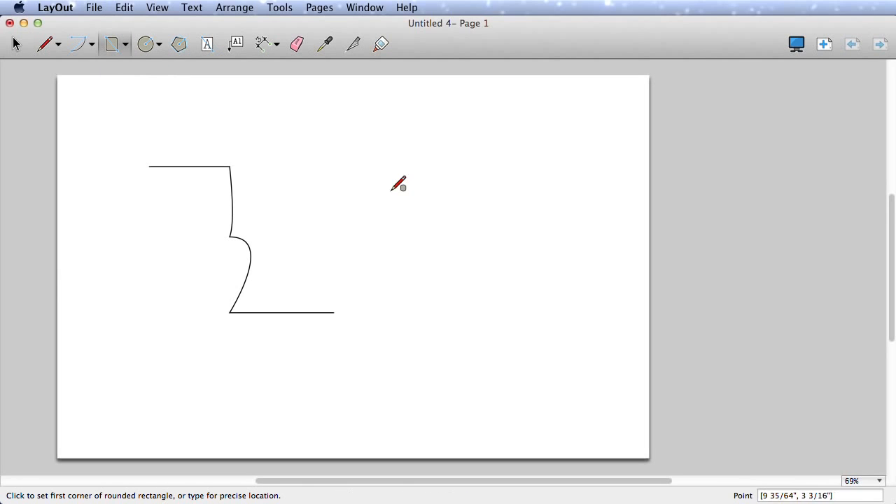
{"action": "left_click", "coordinate": [373, 174]}
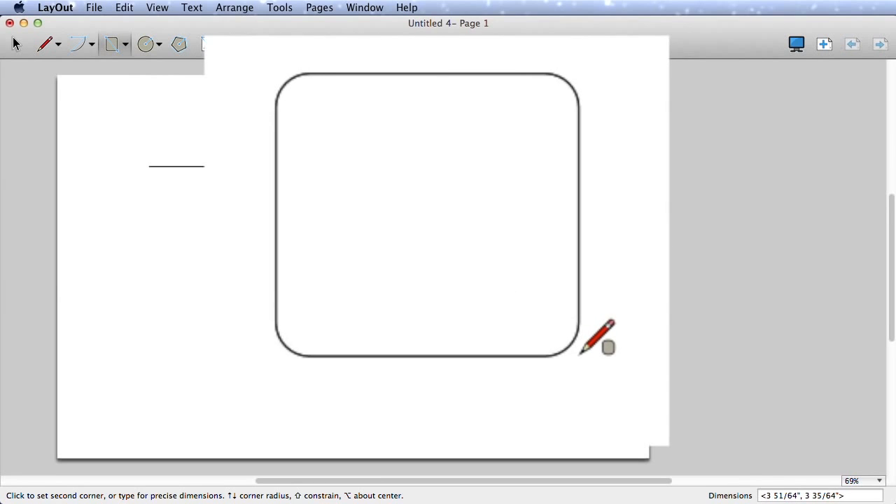
{"action": "key", "text": "Down"}
{"action": "key", "text": "Down"}
{"action": "key", "text": "Down"}
{"action": "key", "text": "Down"}
{"action": "key", "text": "Down"}
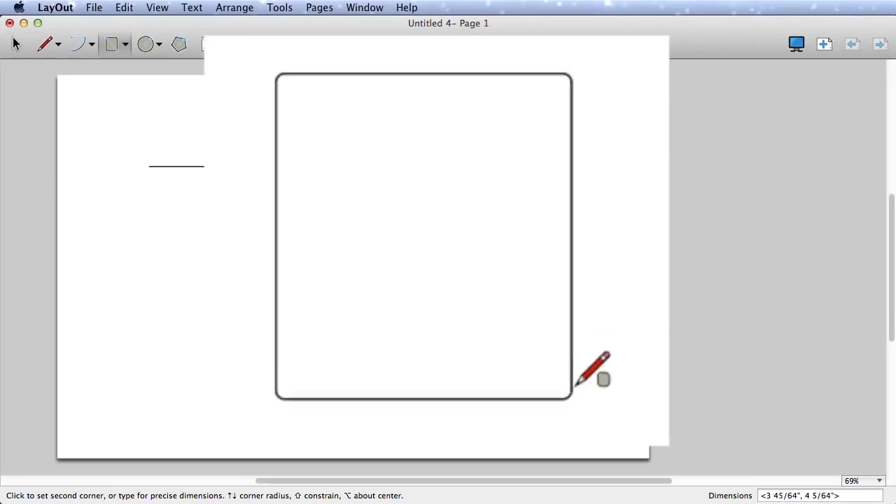
{"action": "left_click", "coordinate": [497, 319]}
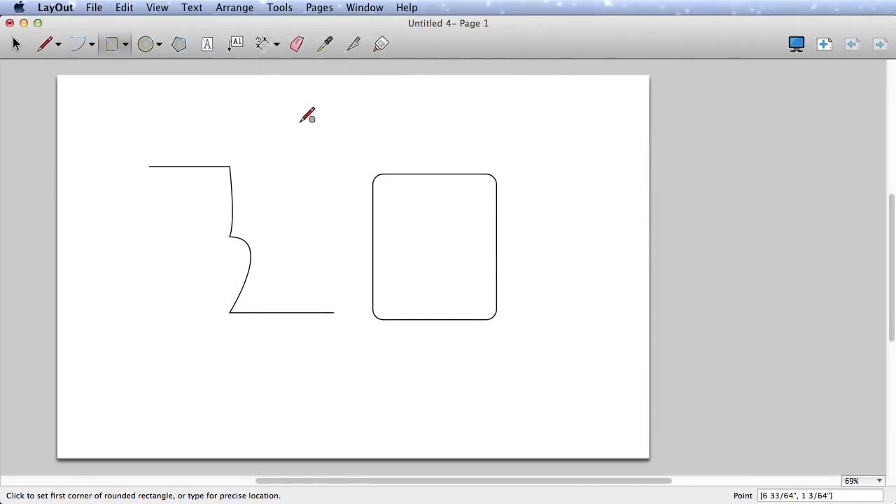
- Draw a 5-sided polygon left of the curve's lower end
{"action": "left_click", "coordinate": [179, 44]}
{"action": "left_click", "coordinate": [154, 284]}
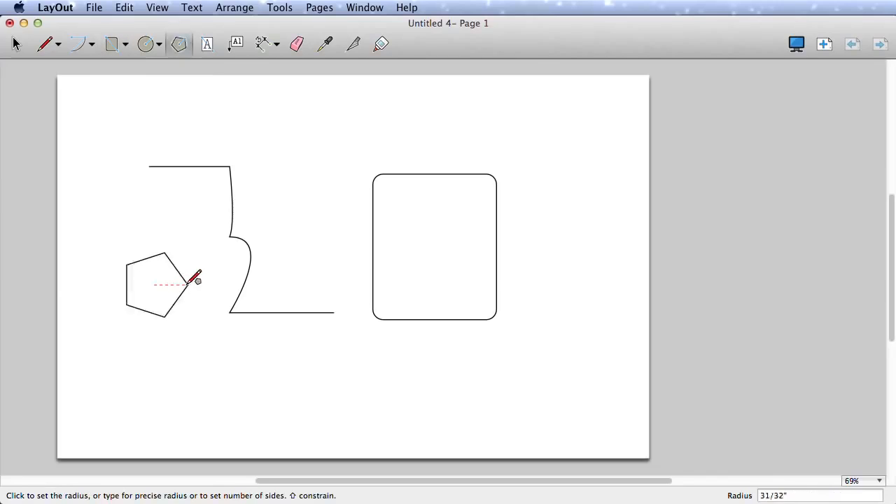
{"action": "type", "text": "3s"}
{"action": "key", "text": "Return"}
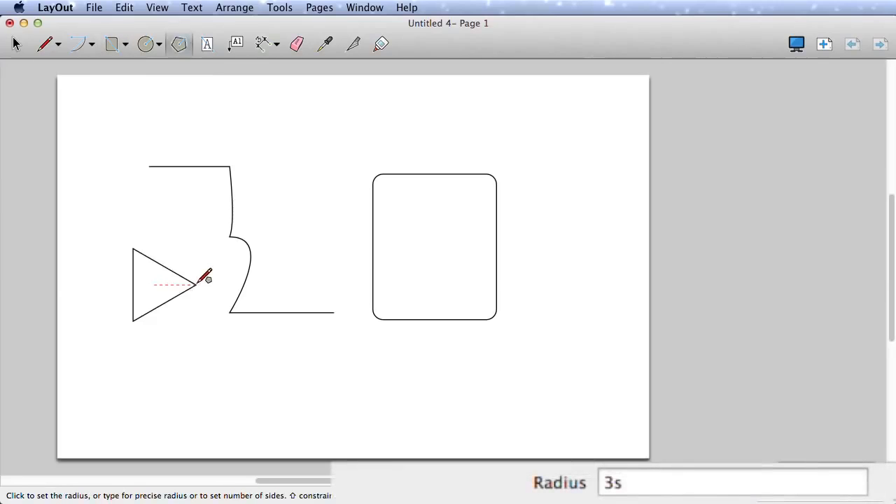
{"action": "type", "text": "8s"}
{"action": "key", "text": "Return"}
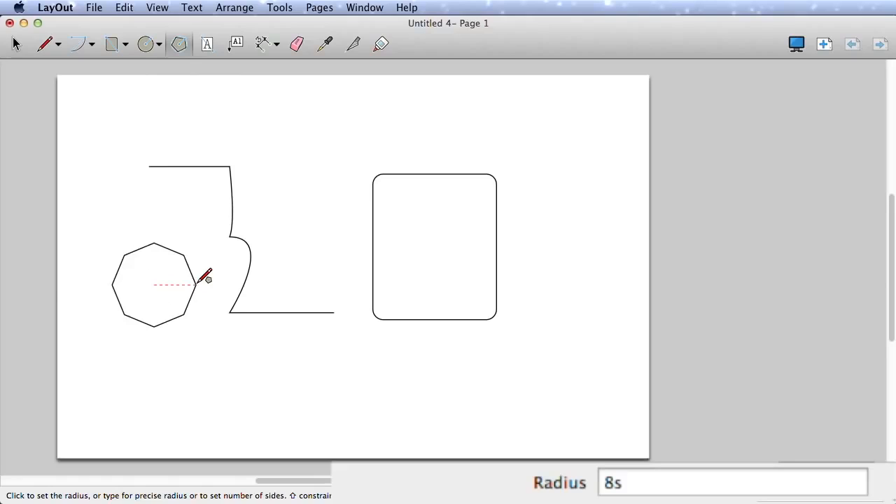
{"action": "type", "text": "5s"}
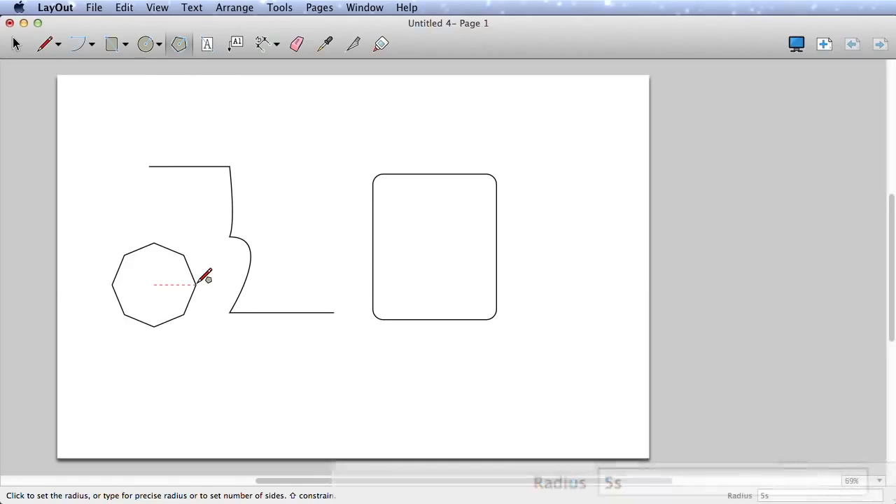
{"action": "key", "text": "Return"}
{"action": "left_click", "coordinate": [112, 284]}
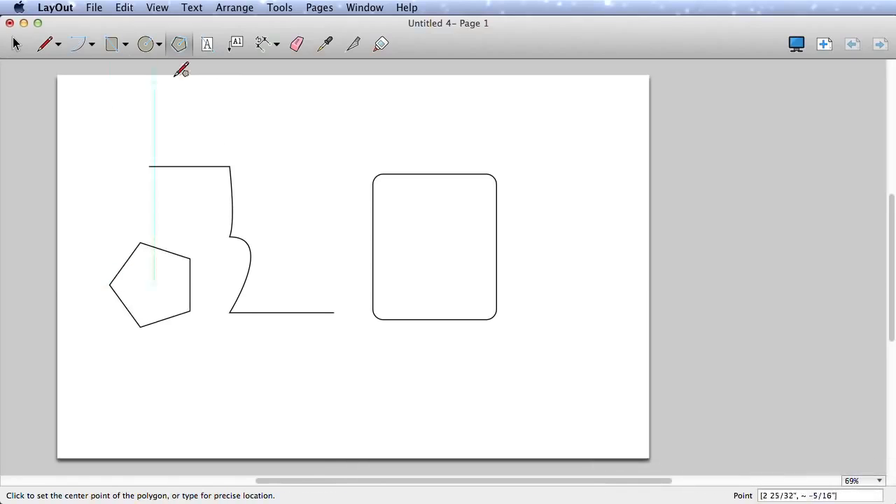
- Draw a vertical line through the rounded rectangle and split the lines at their crossings
{"action": "left_click", "coordinate": [45, 44]}
{"action": "left_click", "coordinate": [419, 147]}
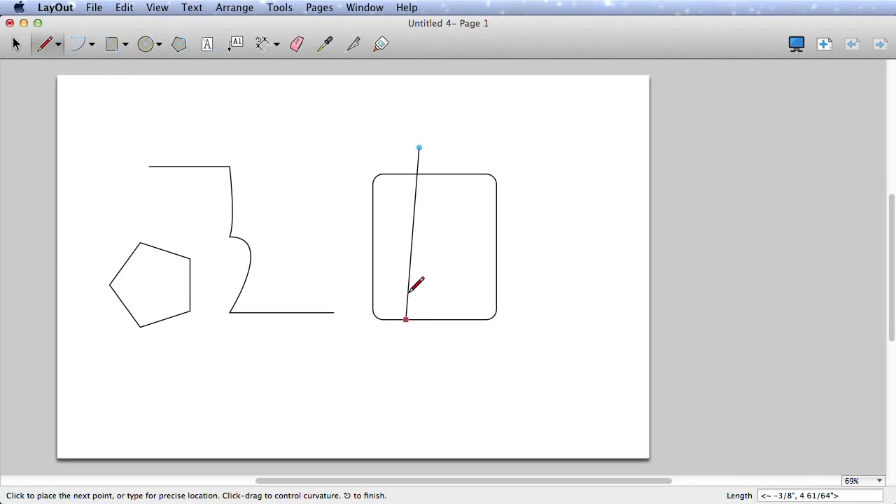
{"action": "left_click", "coordinate": [420, 358]}
{"action": "key", "text": "space"}
{"action": "left_click", "coordinate": [353, 44]}
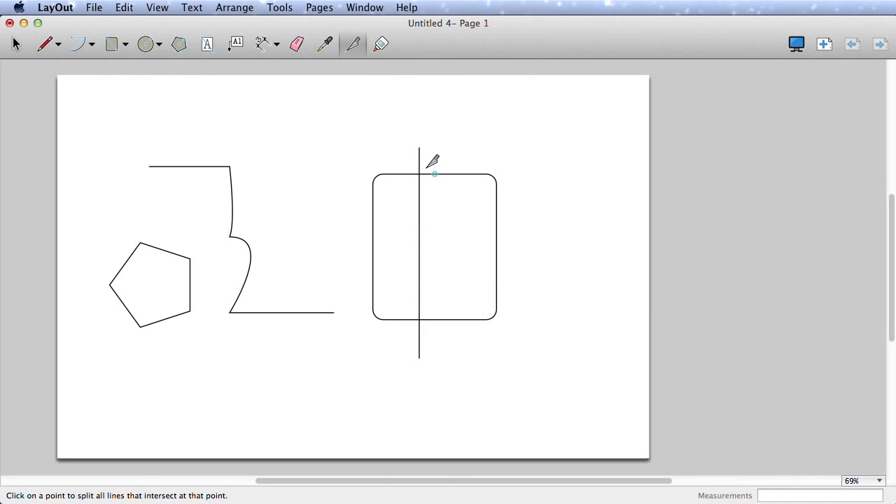
{"action": "left_click", "coordinate": [419, 320]}
- Join the rectangle's left pieces into a closed shape, move it left, then select it with the pentagon and curve
{"action": "left_click", "coordinate": [383, 46]}
{"action": "left_click", "coordinate": [419, 208]}
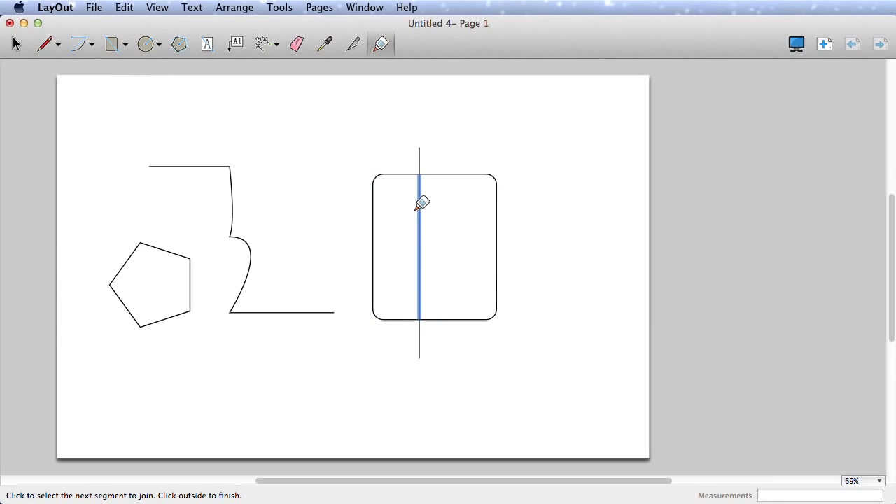
{"action": "left_click", "coordinate": [396, 173]}
{"action": "key", "text": "space"}
{"action": "left_click", "coordinate": [390, 175]}
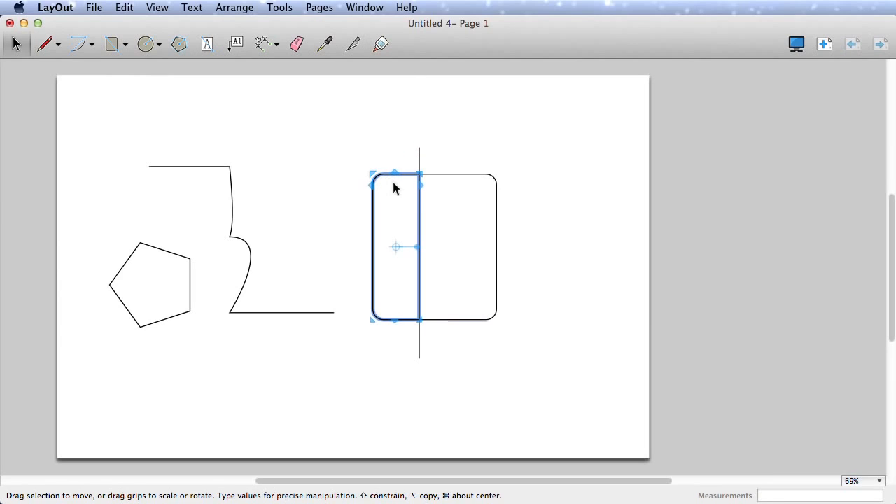
{"action": "left_click_drag", "start_coordinate": [376, 186], "coordinate": [354, 183]}
{"action": "left_click", "coordinate": [390, 157]}
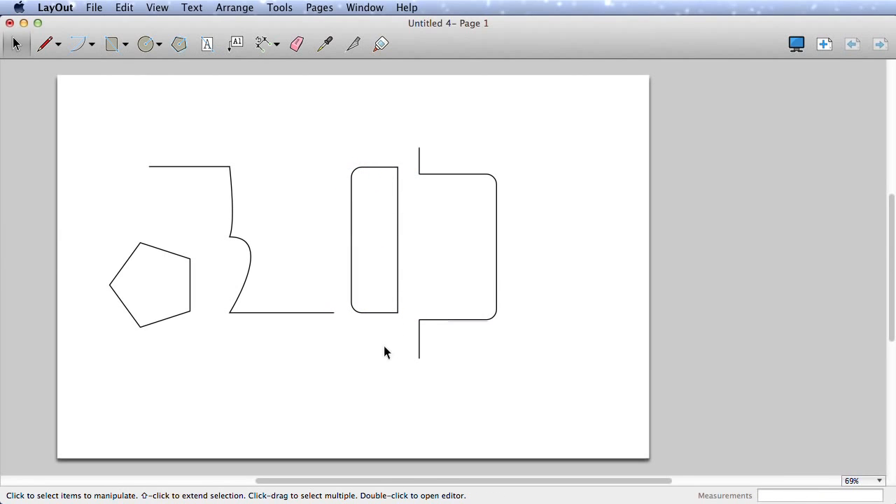
{"action": "left_click_drag", "start_coordinate": [384, 346], "coordinate": [144, 174]}
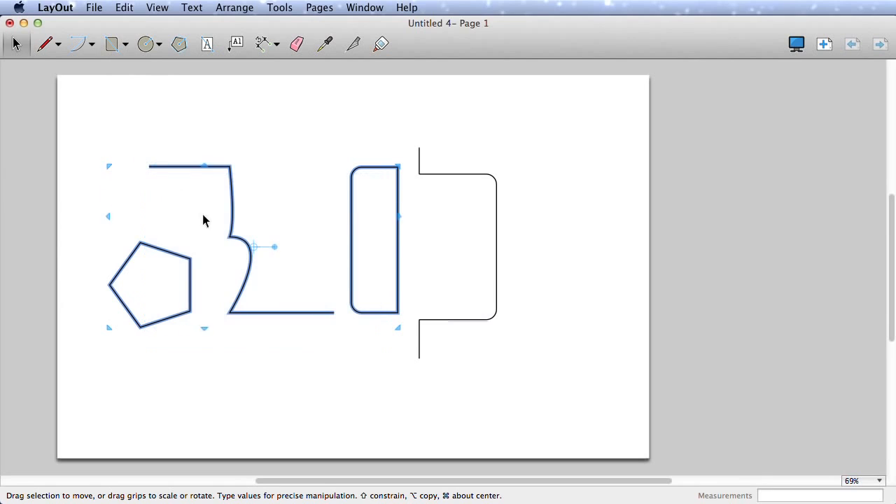
- Group the selected shapes and move the group slightly lower on the page
{"action": "right_click", "coordinate": [231, 216]}
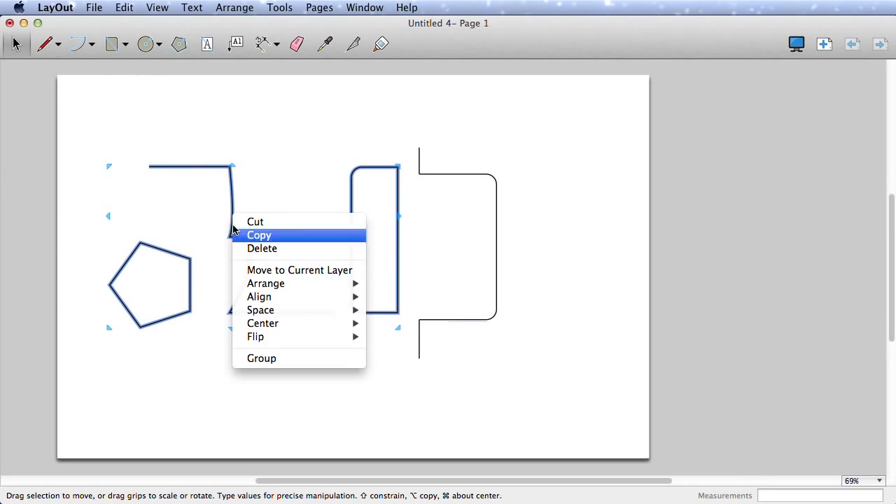
{"action": "left_click", "coordinate": [296, 360]}
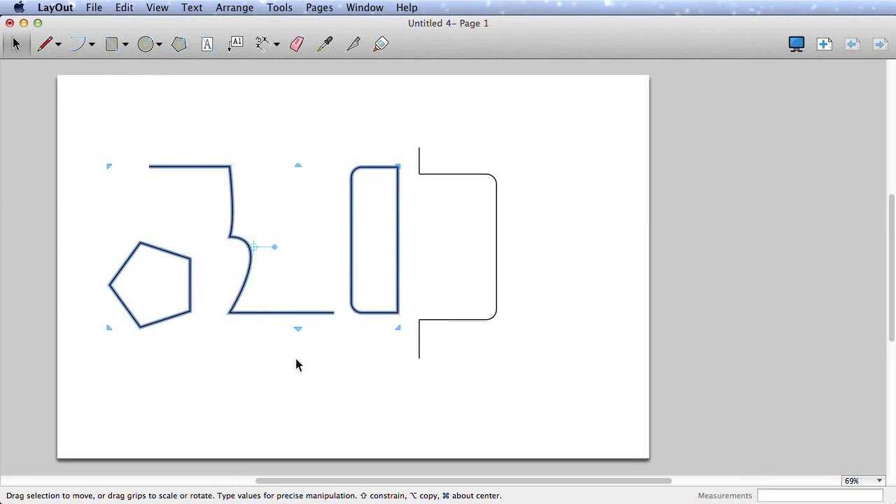
{"action": "left_click", "coordinate": [308, 354]}
{"action": "left_click", "coordinate": [315, 312]}
{"action": "left_click_drag", "start_coordinate": [316, 314], "coordinate": [316, 340]}
{"action": "left_click", "coordinate": [321, 360]}
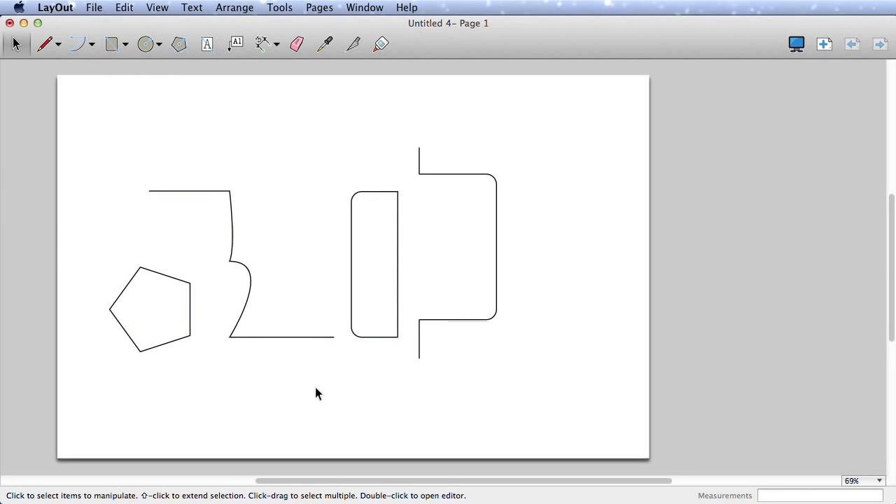
- Toggle the page grid on and then hide it again
{"action": "right_click", "coordinate": [325, 131]}
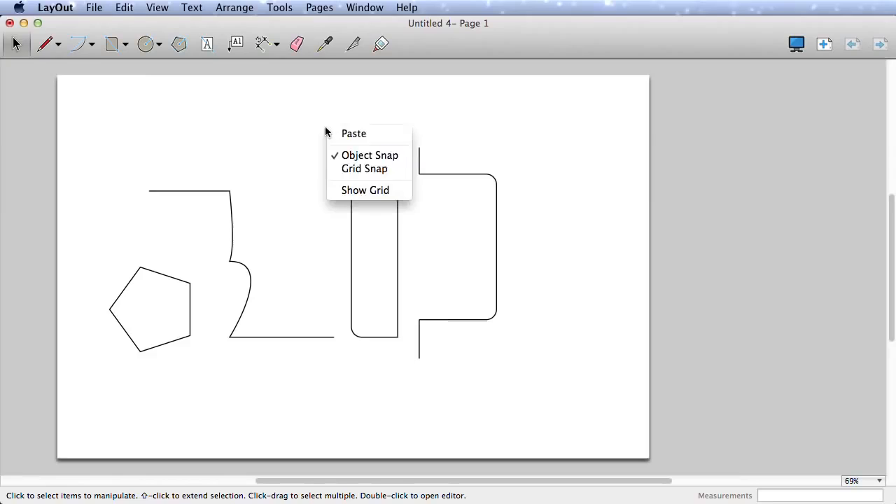
{"action": "left_click", "coordinate": [365, 190]}
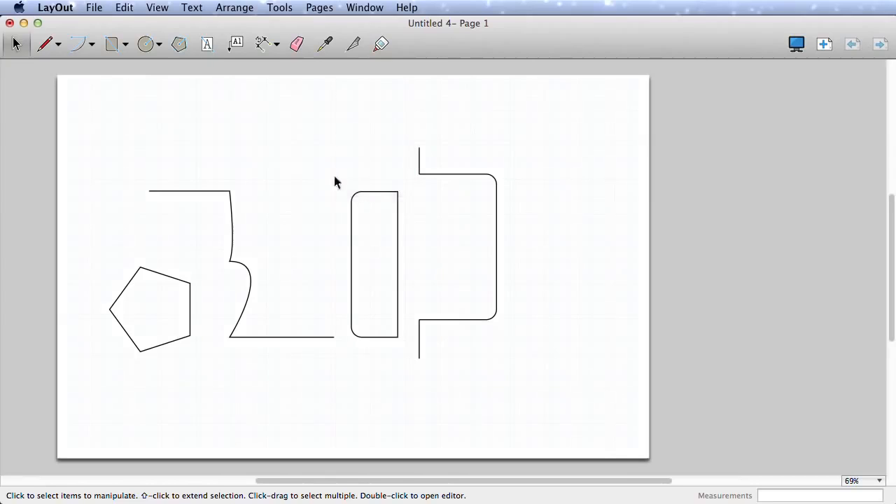
{"action": "right_click", "coordinate": [310, 155]}
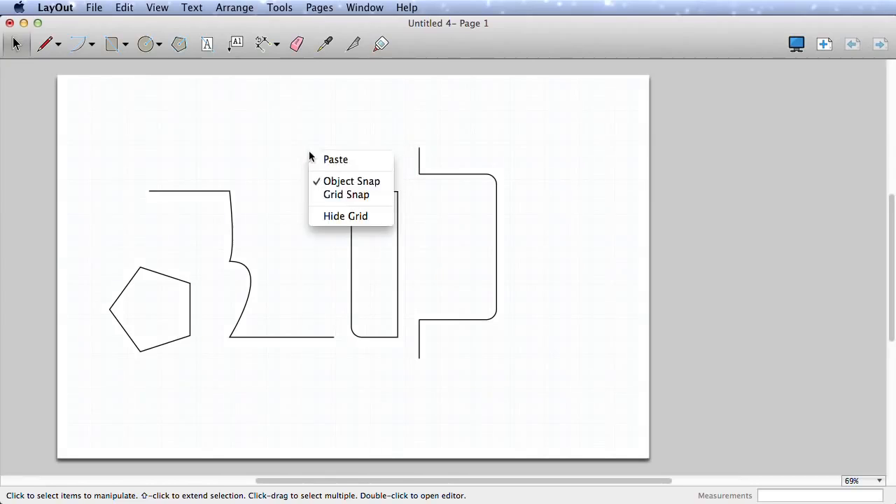
{"action": "left_click", "coordinate": [339, 217]}
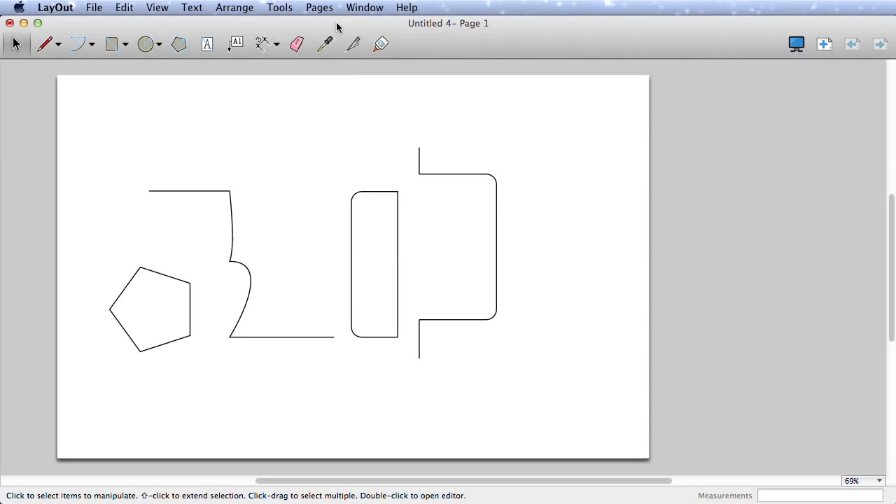
- Open the Shape Style panel from the Window menu and reposition it beside the page
{"action": "left_click", "coordinate": [360, 9]}
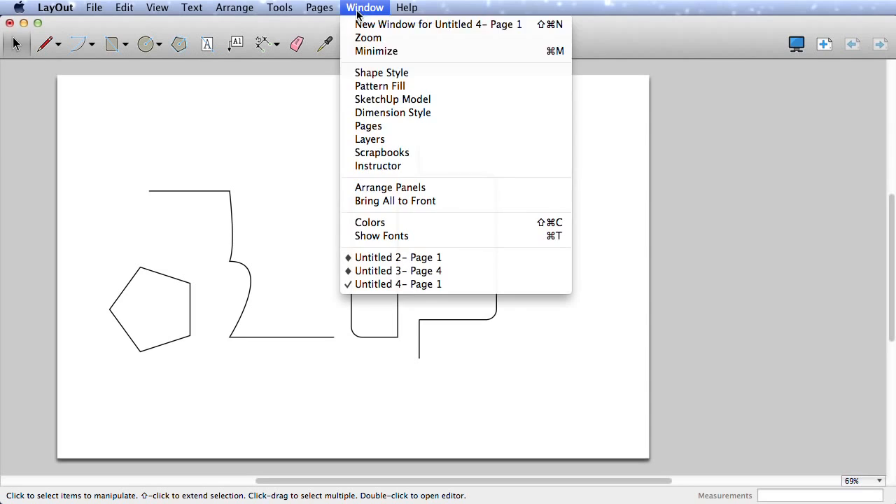
{"action": "left_click", "coordinate": [384, 72]}
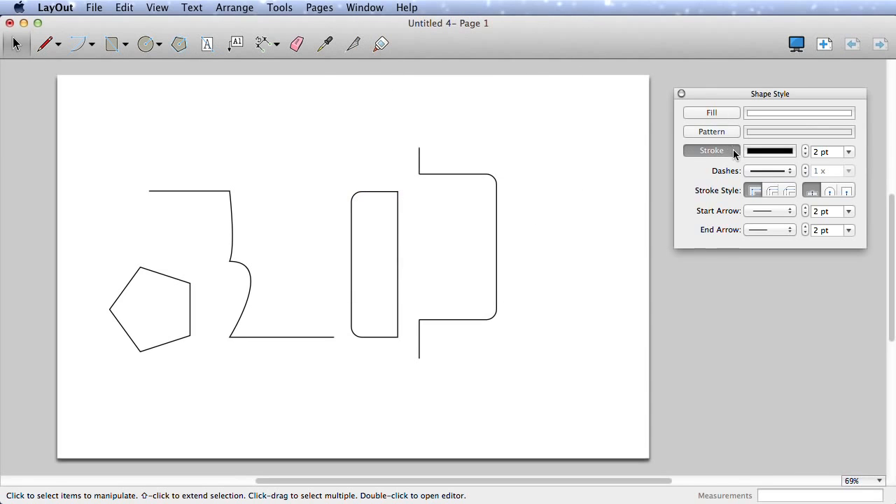
{"action": "left_click_drag", "start_coordinate": [738, 91], "coordinate": [730, 119]}
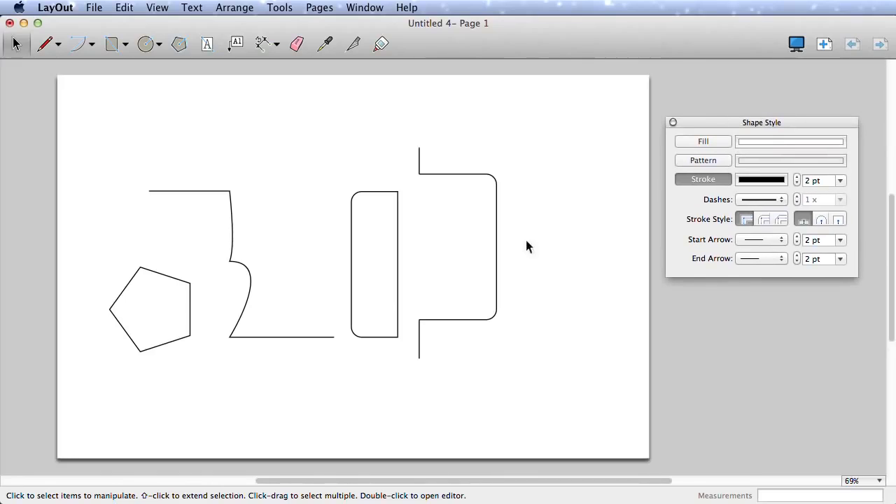
- Give the bracket-shaped right half a light pink fill
{"action": "left_click", "coordinate": [497, 297]}
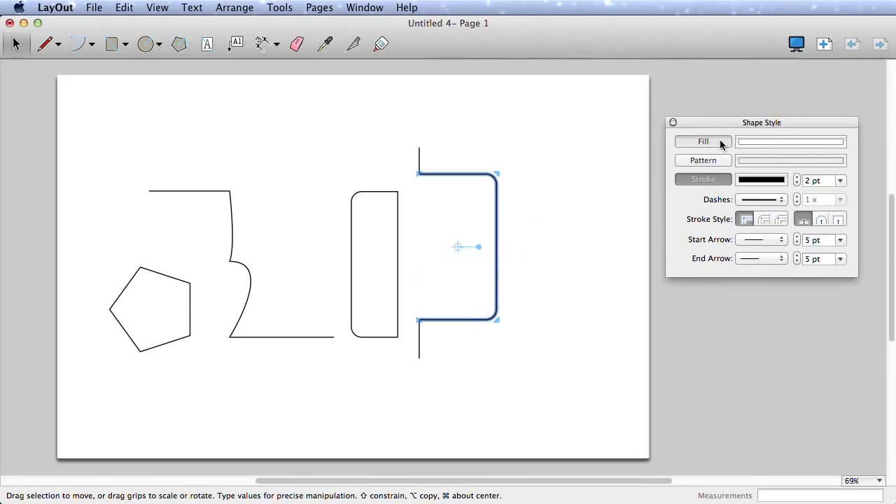
{"action": "left_click", "coordinate": [720, 142]}
{"action": "left_click", "coordinate": [757, 144]}
{"action": "left_click", "coordinate": [309, 317]}
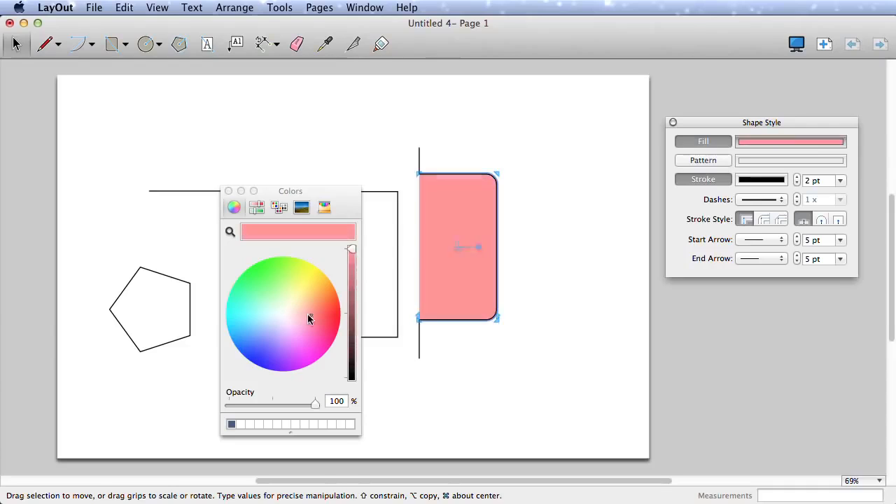
{"action": "mouse_move", "coordinate": [308, 314]}
{"action": "left_mouse_down"}
{"action": "mouse_move", "coordinate": [320, 315]}
{"action": "mouse_move", "coordinate": [309, 315]}
{"action": "left_mouse_up"}
{"action": "left_click_drag", "start_coordinate": [350, 191], "coordinate": [273, 118]}
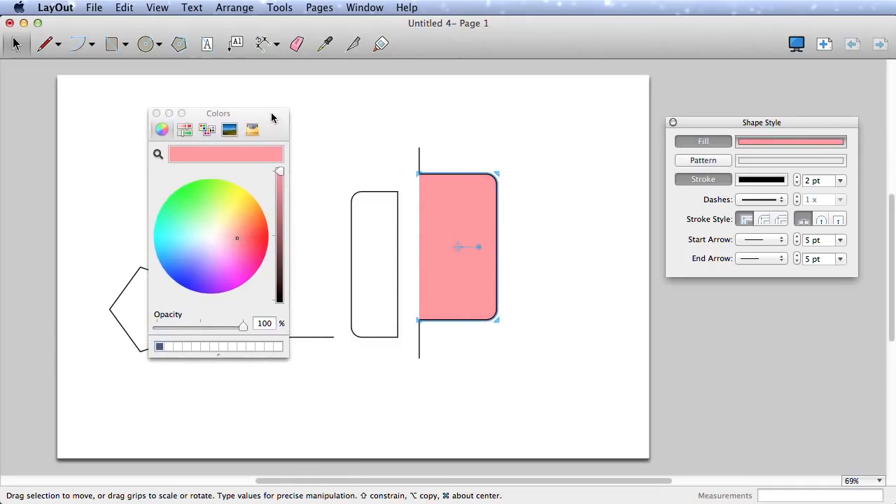
{"action": "left_click", "coordinate": [645, 135]}
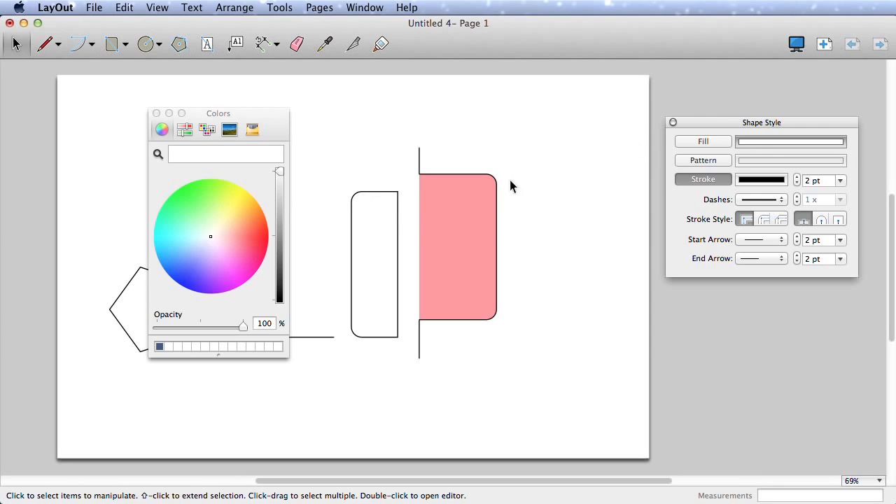
- Set a 1 pt outline with light green fill and draw a circle above the drawing
{"action": "left_click", "coordinate": [396, 204]}
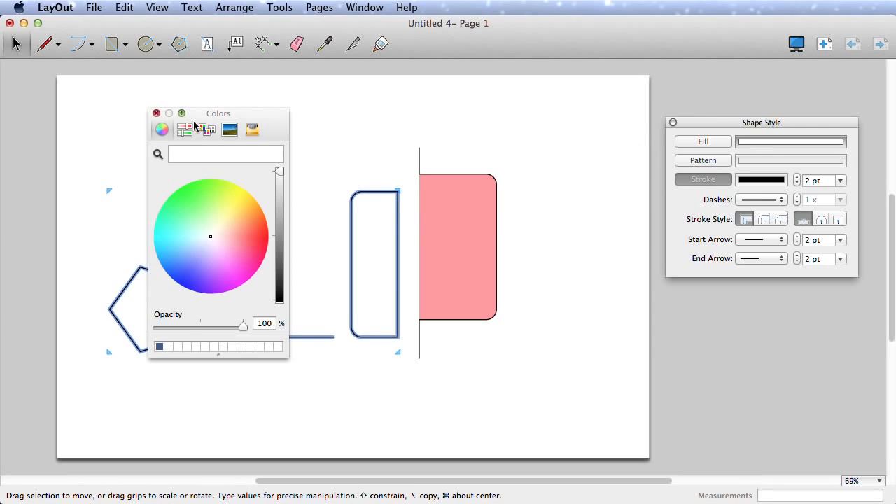
{"action": "left_click", "coordinate": [156, 114]}
{"action": "left_click", "coordinate": [568, 160]}
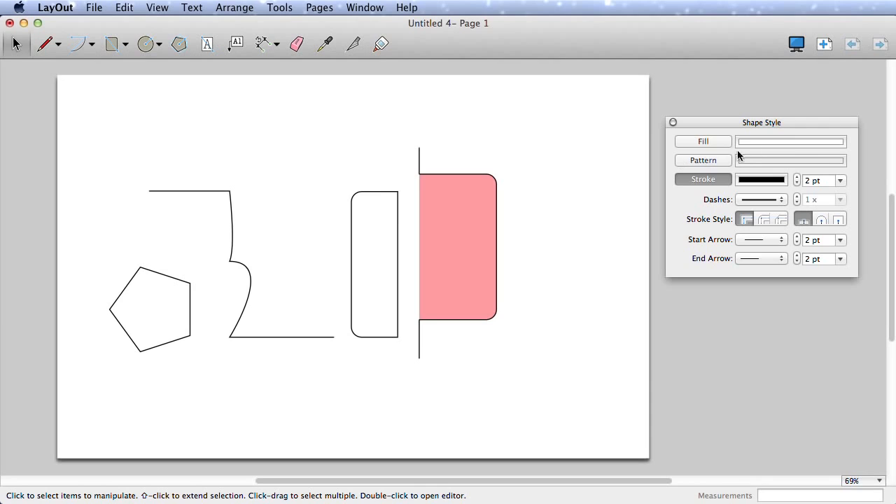
{"action": "left_click", "coordinate": [840, 181]}
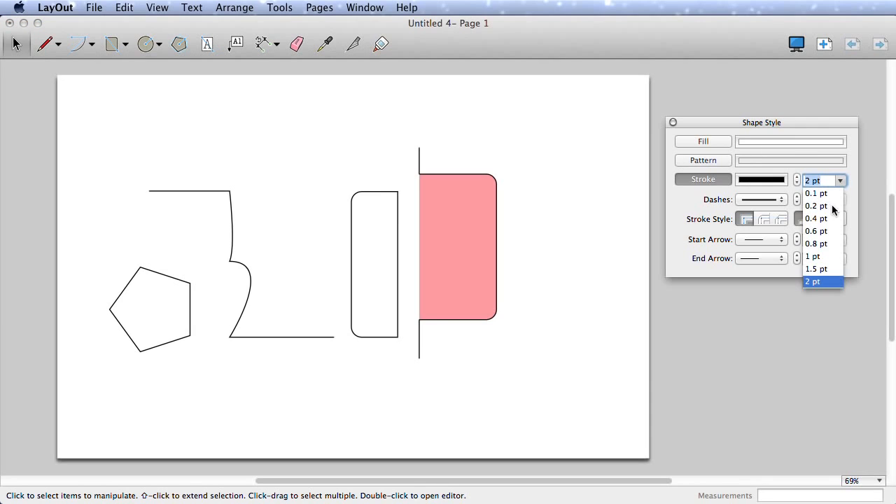
{"action": "left_click", "coordinate": [814, 257]}
{"action": "left_click", "coordinate": [755, 142]}
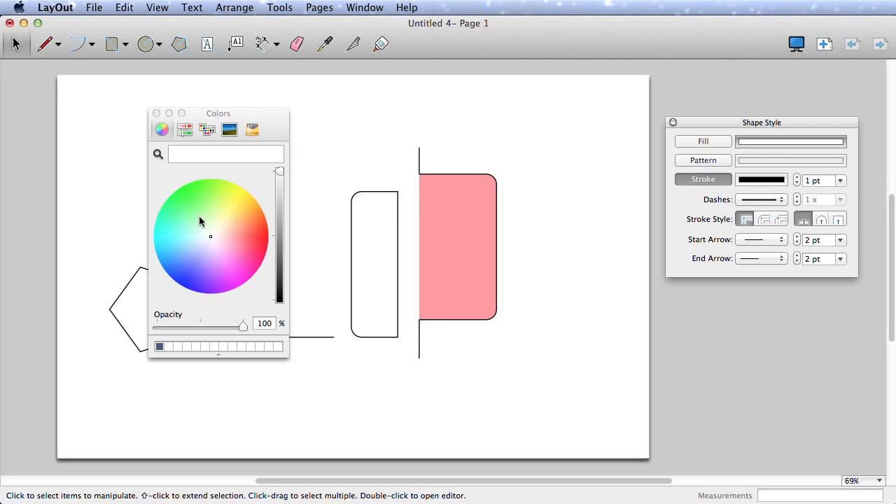
{"action": "left_click", "coordinate": [190, 218]}
{"action": "left_click", "coordinate": [156, 112]}
{"action": "left_click", "coordinate": [145, 44]}
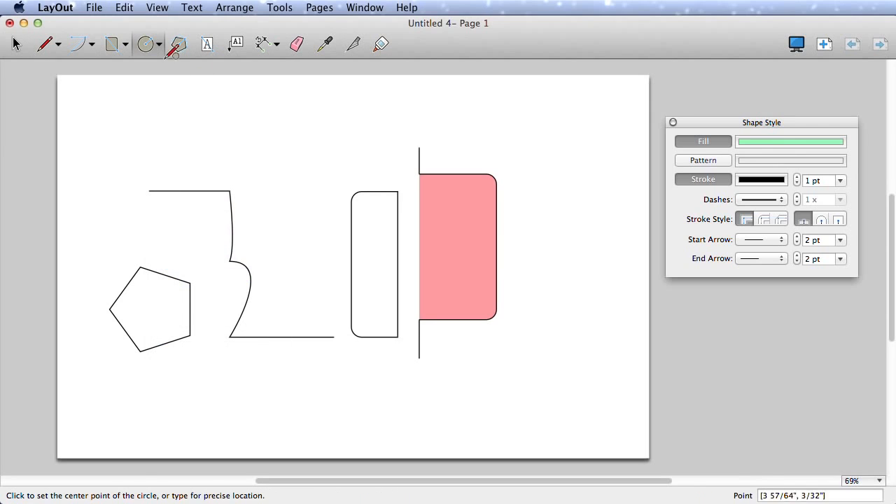
{"action": "left_click", "coordinate": [298, 162]}
{"action": "left_click", "coordinate": [335, 161]}
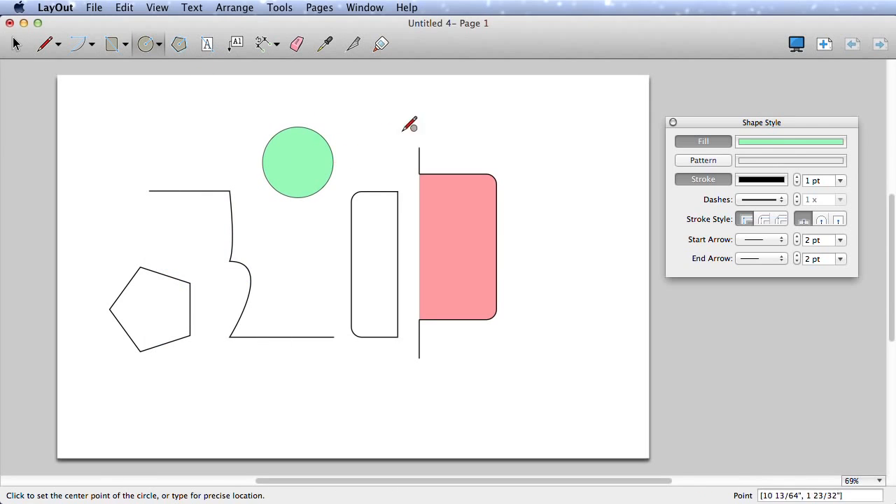
- Draw an arc to the right of the pink shape
{"action": "key", "text": "space"}
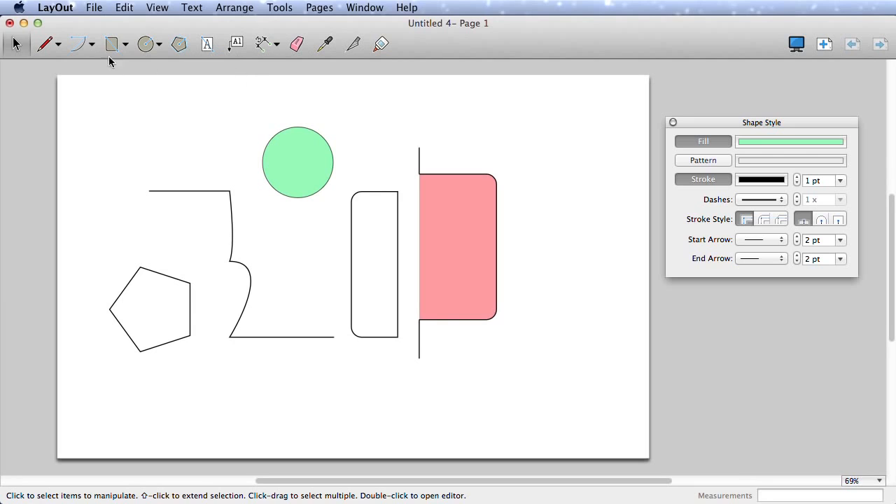
{"action": "key", "text": "a"}
{"action": "left_click", "coordinate": [538, 222]}
{"action": "left_click", "coordinate": [538, 167]}
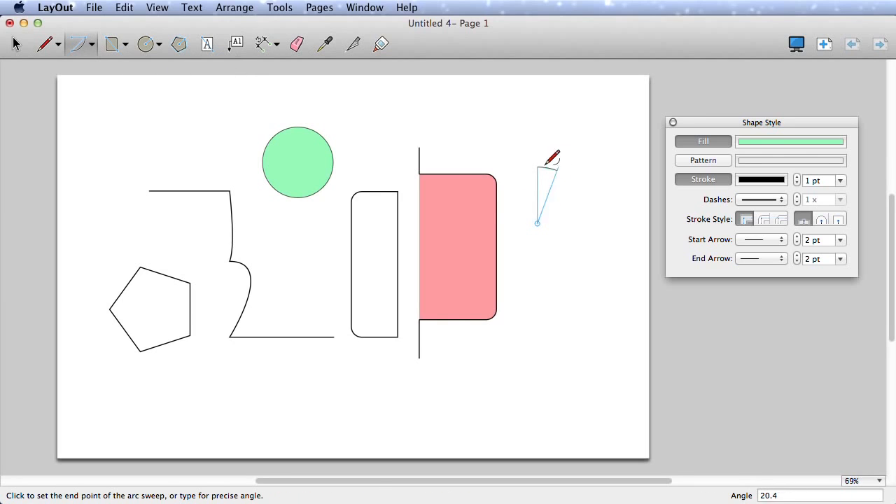
{"action": "left_click", "coordinate": [594, 222]}
- Remove the arc's fill and give it an open arrow start and a 5 pt dot end
{"action": "key", "text": "space"}
{"action": "left_click", "coordinate": [592, 212]}
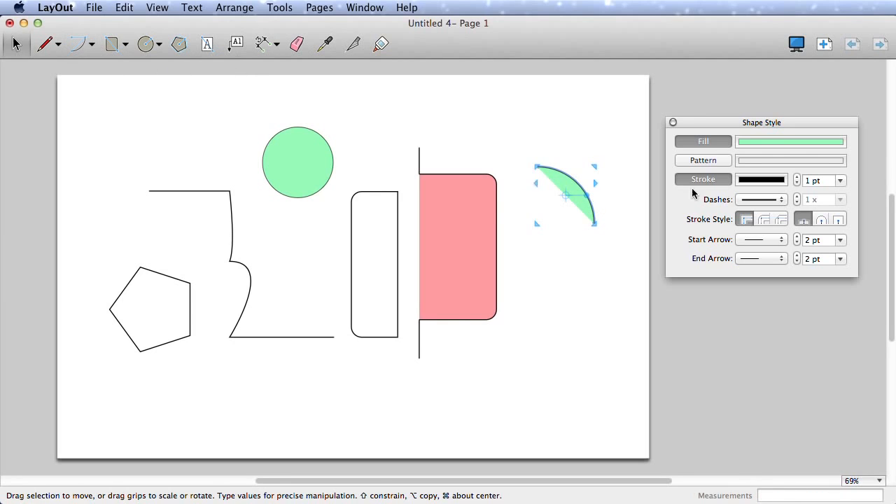
{"action": "left_click", "coordinate": [718, 141]}
{"action": "left_click", "coordinate": [770, 239]}
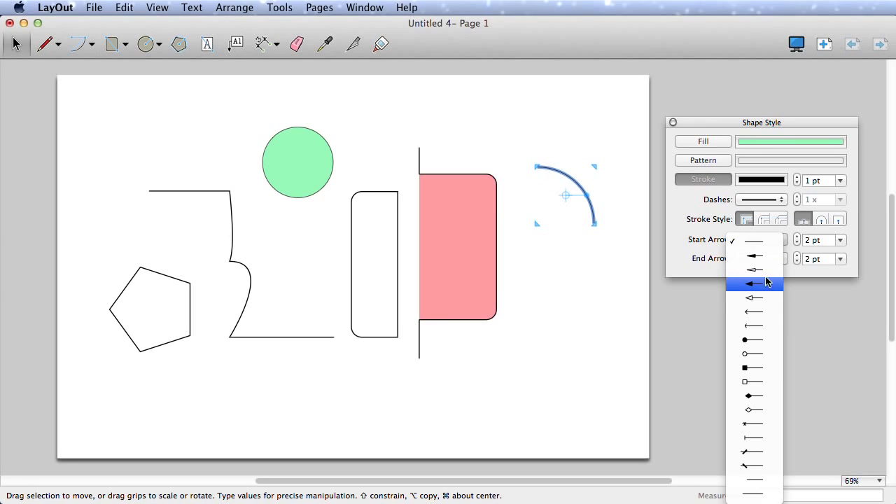
{"action": "left_click", "coordinate": [764, 298]}
{"action": "left_click", "coordinate": [759, 258]}
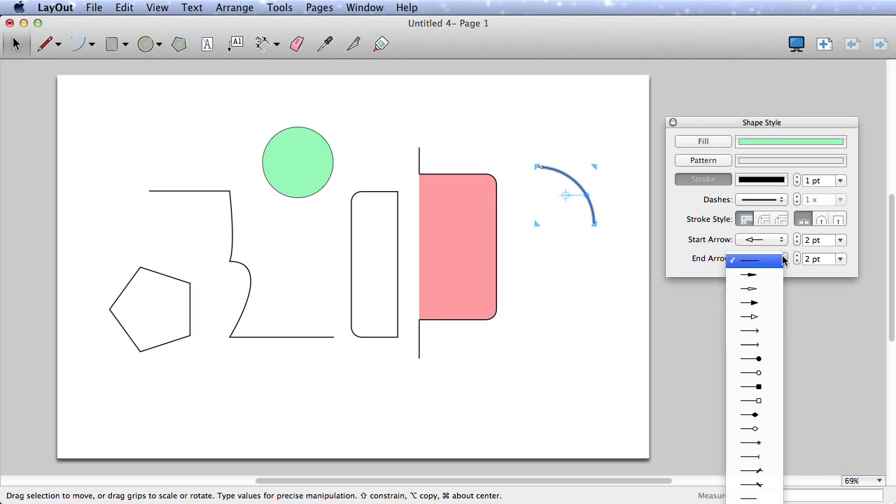
{"action": "left_click", "coordinate": [763, 359]}
{"action": "left_click", "coordinate": [841, 259]}
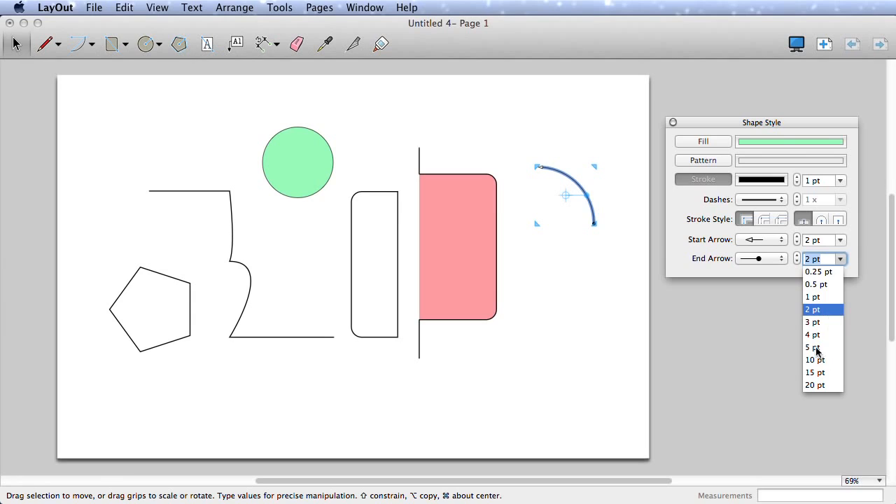
{"action": "left_click", "coordinate": [814, 348]}
{"action": "left_click", "coordinate": [612, 279]}
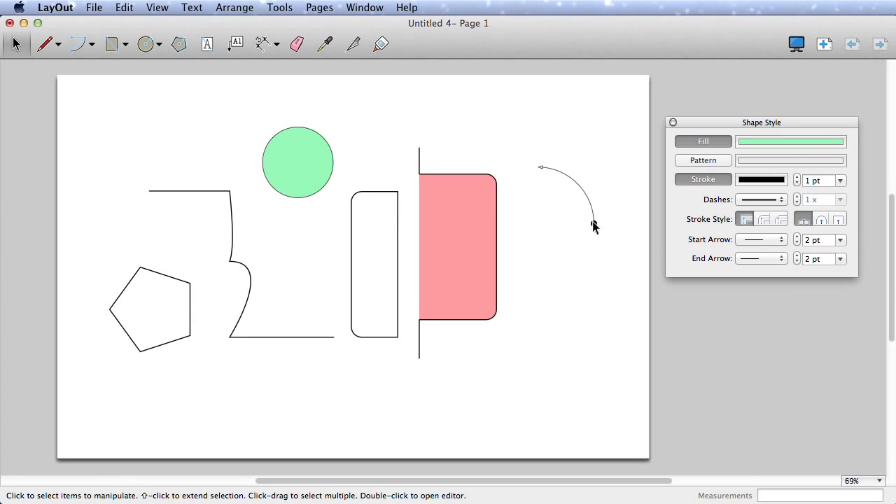
- Copy the arc's line style onto the vertical line with the Style tool
{"action": "left_click", "coordinate": [326, 45]}
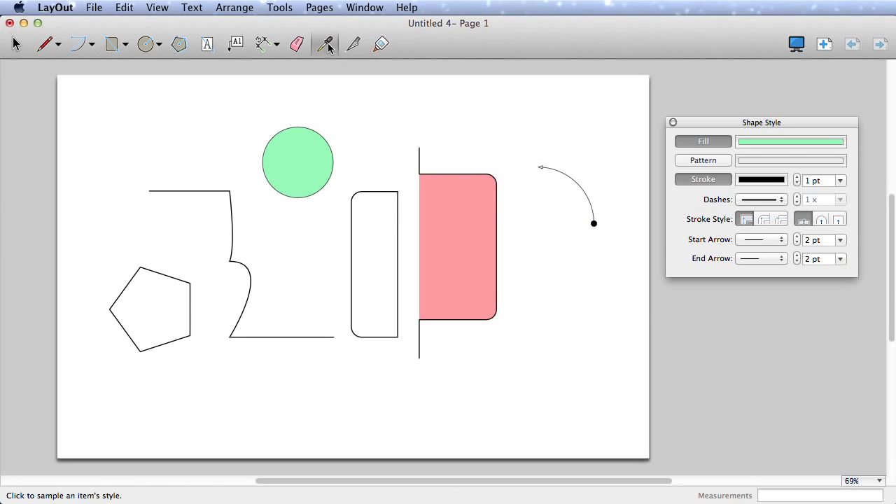
{"action": "left_click", "coordinate": [582, 186]}
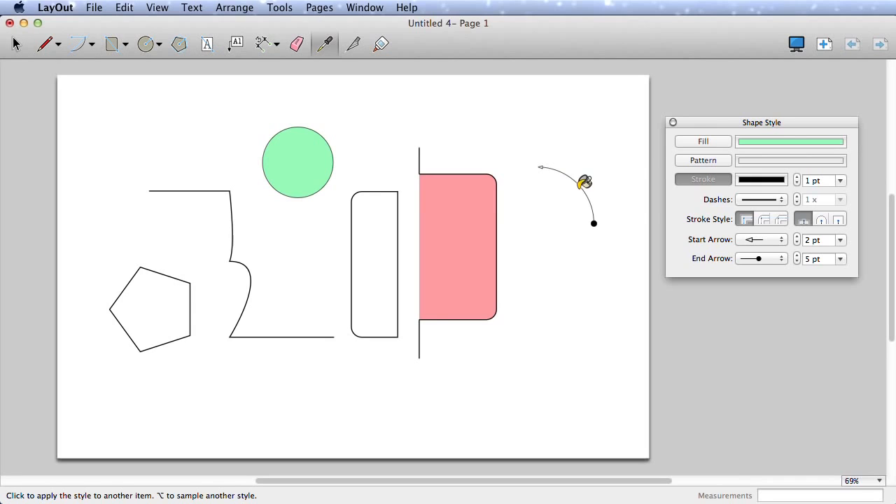
{"action": "left_click", "coordinate": [420, 343]}
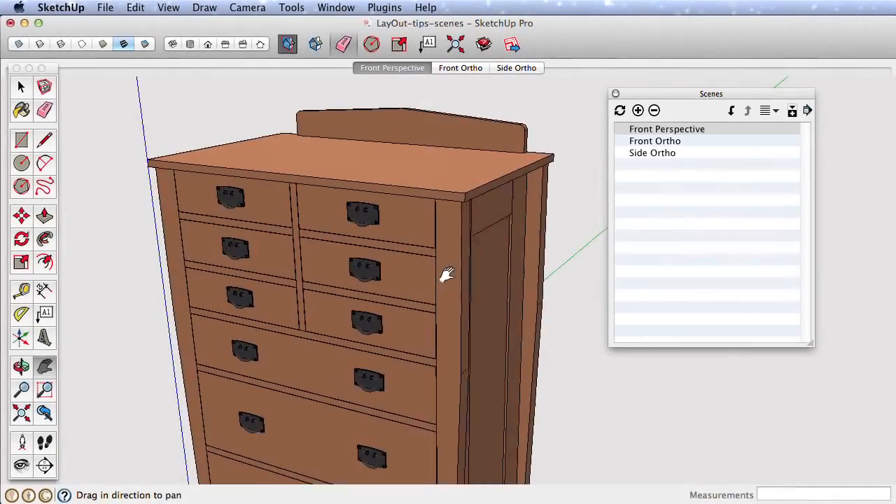
- Show the dresser in X-ray with plain shaded faces and add it as Scene 4
{"action": "scroll", "coordinate": [422, 224], "scroll_direction": "up", "scroll_amount": 4}
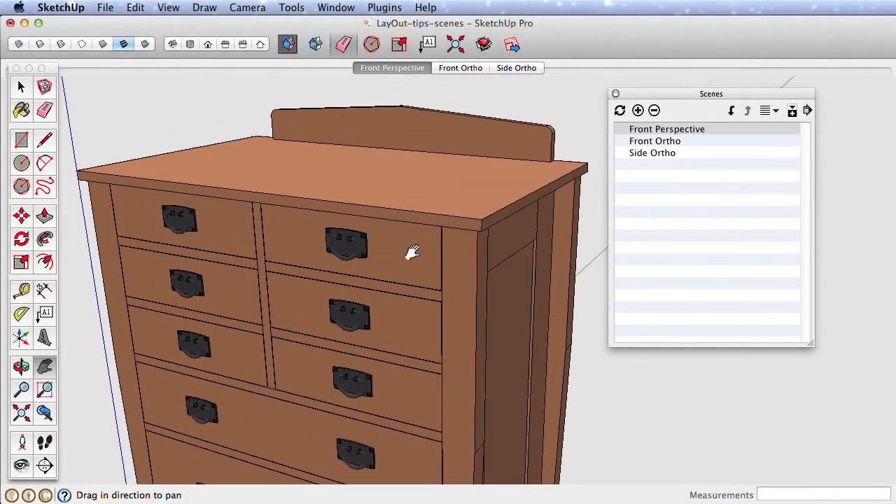
{"action": "left_click_drag", "start_coordinate": [413, 252], "coordinate": [415, 257]}
{"action": "left_click", "coordinate": [21, 44]}
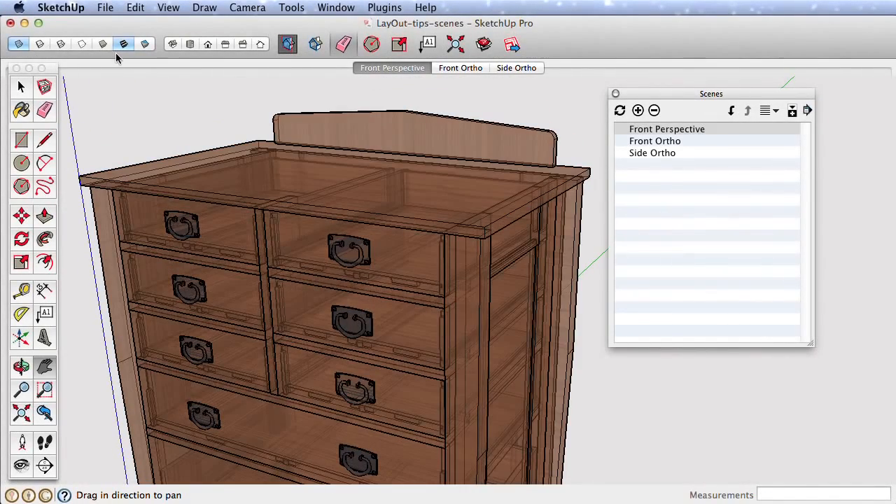
{"action": "left_click", "coordinate": [103, 44]}
{"action": "left_click", "coordinate": [638, 110]}
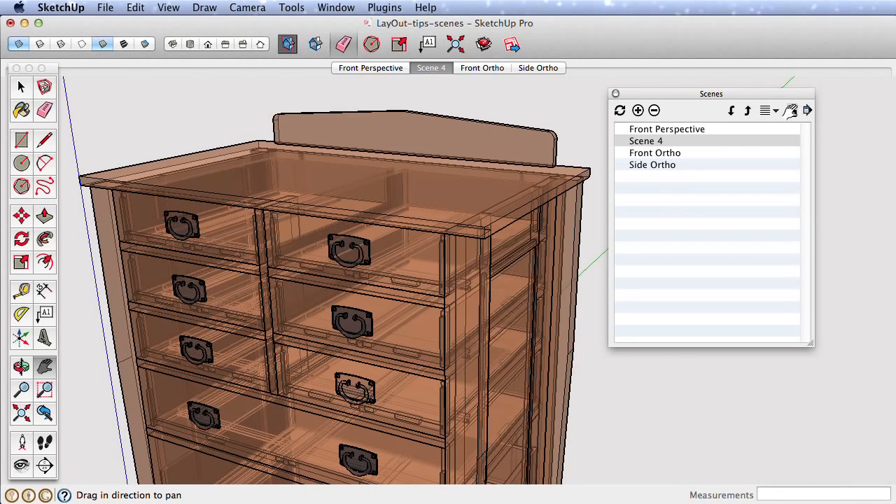
- Rename Scene 4 to 'see through' and save the model
{"action": "left_click", "coordinate": [792, 110]}
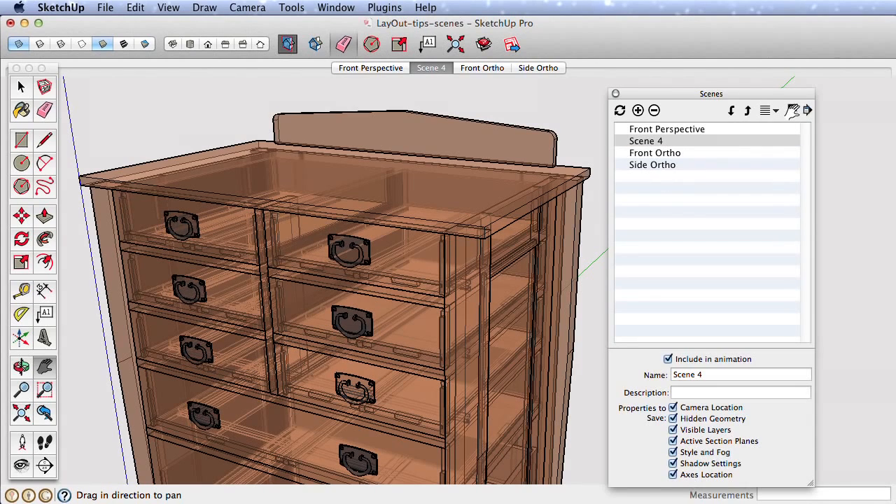
{"action": "left_click", "coordinate": [709, 376]}
{"action": "left_click_drag", "start_coordinate": [698, 375], "coordinate": [623, 372]}
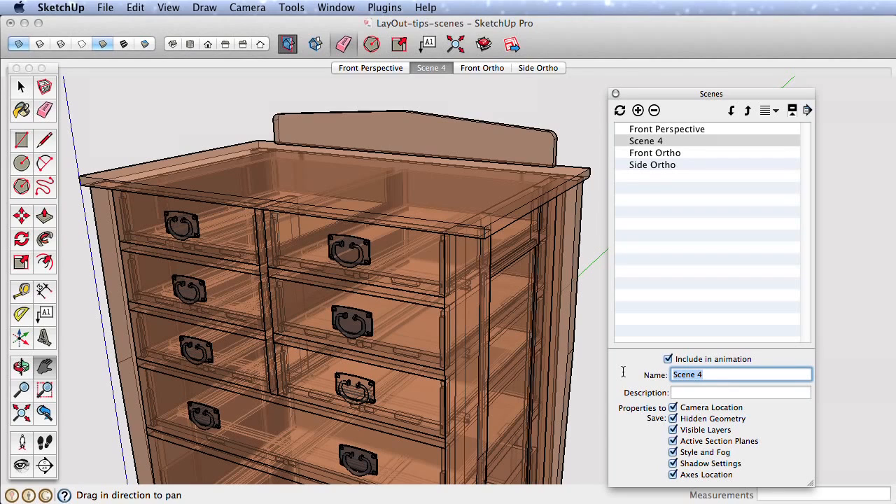
{"action": "type", "text": "see through"}
{"action": "key", "text": "Return"}
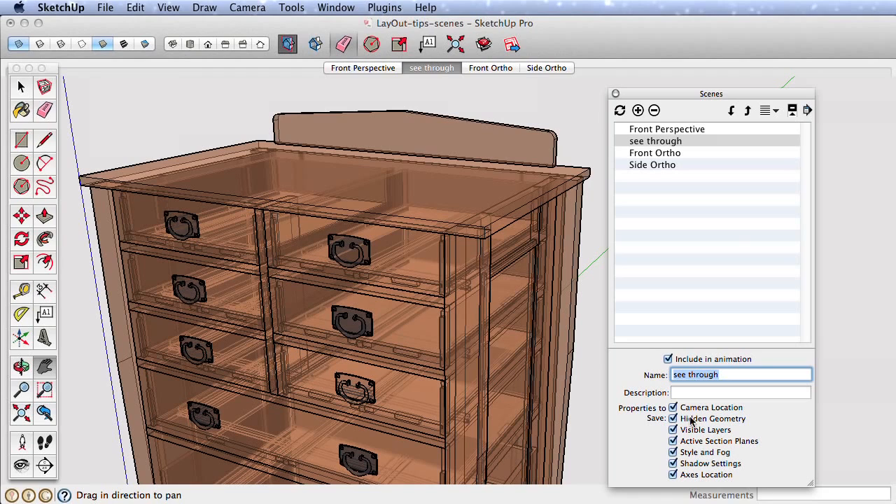
{"action": "left_click_drag", "start_coordinate": [671, 102], "coordinate": [673, 93]}
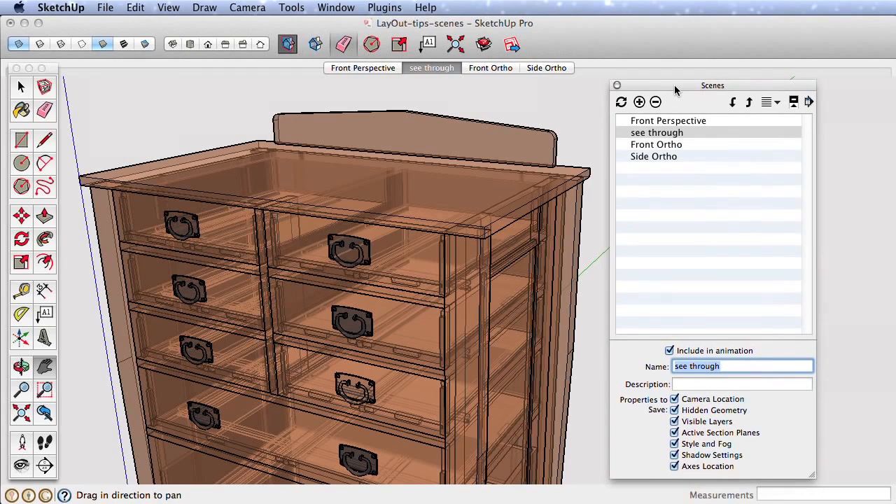
{"action": "left_click", "coordinate": [557, 103]}
{"action": "key", "text": "space"}
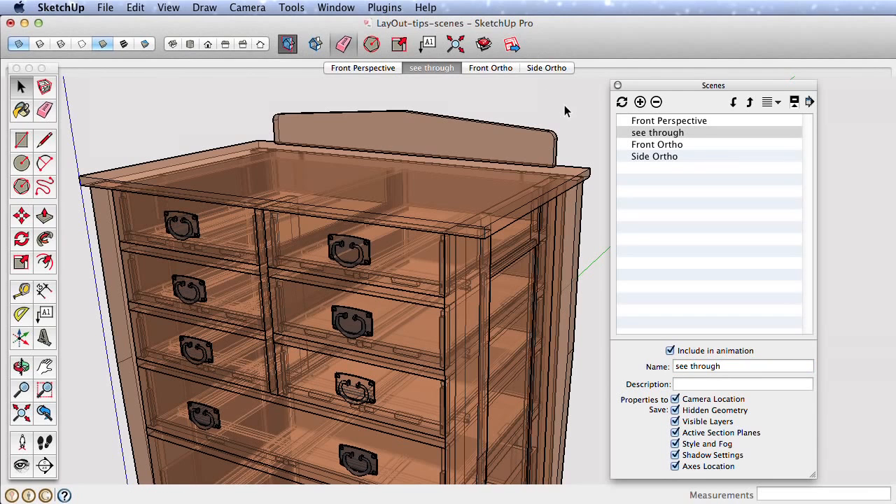
{"action": "key", "text": "super+s"}
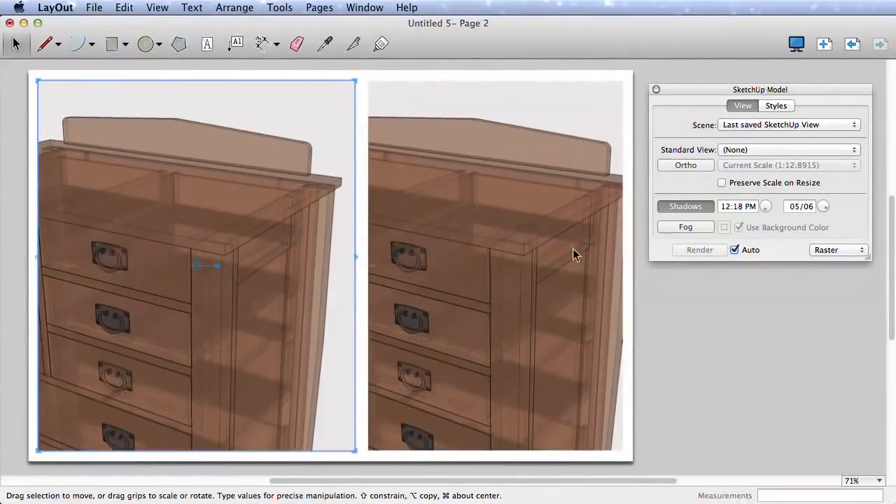
- Set the left viewport to Front Ortho, the right to Side Ortho, and turn off Auto render
{"action": "left_click", "coordinate": [543, 256]}
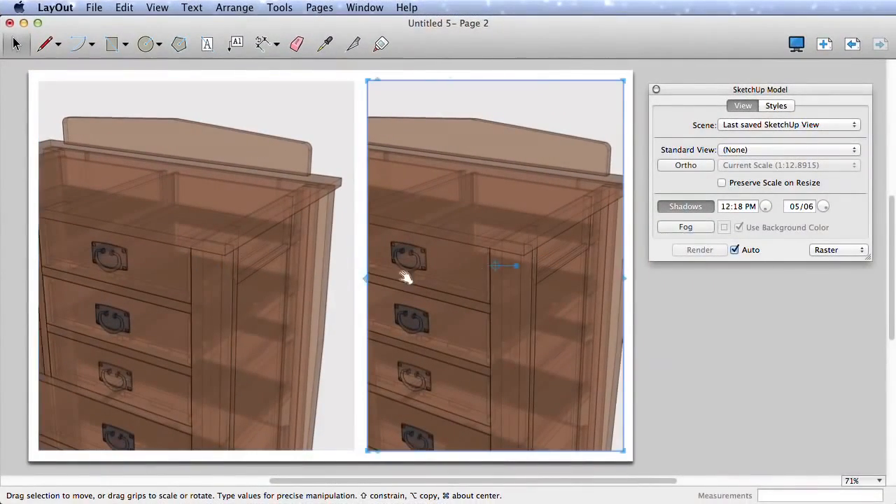
{"action": "left_click", "coordinate": [345, 270]}
{"action": "left_click", "coordinate": [847, 129]}
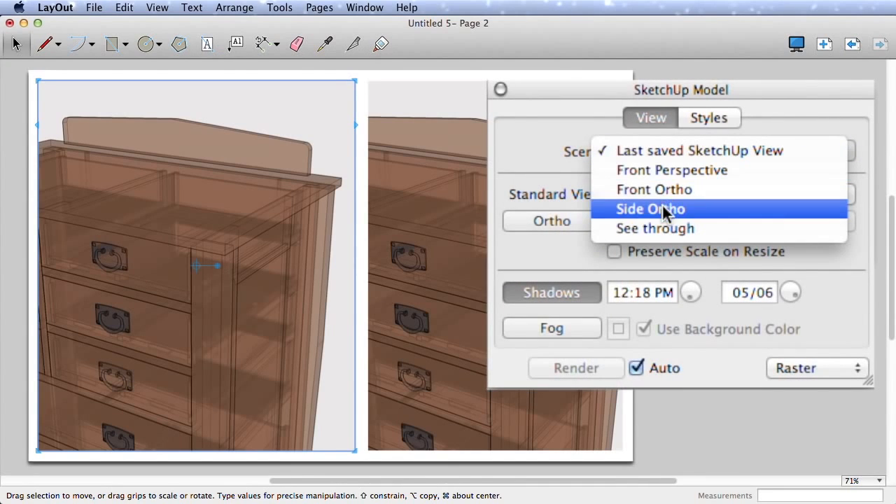
{"action": "left_click", "coordinate": [661, 188]}
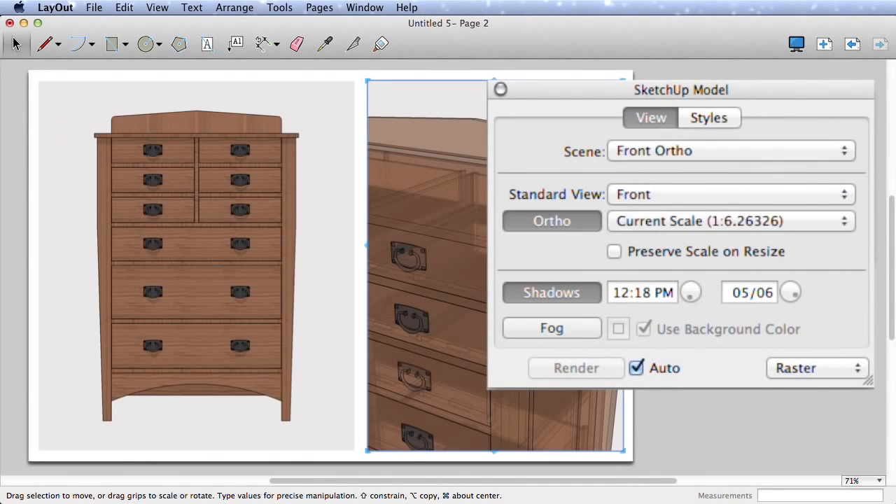
{"action": "left_click", "coordinate": [767, 151]}
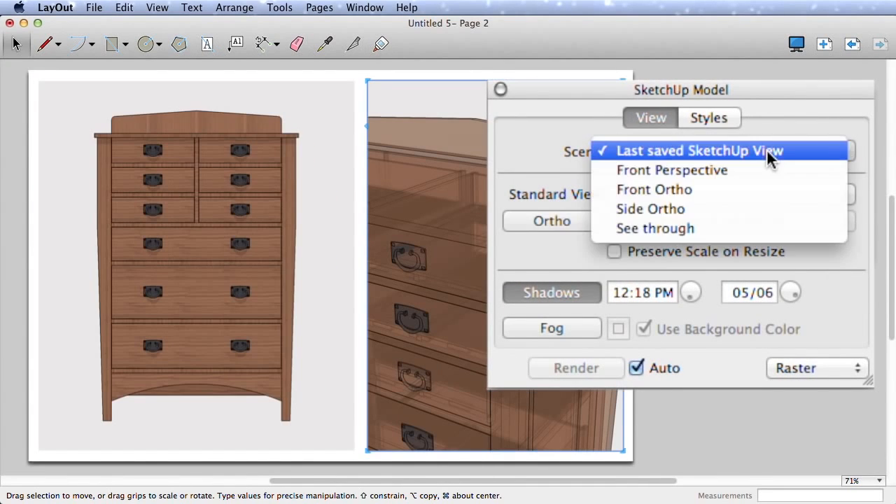
{"action": "left_click", "coordinate": [661, 210]}
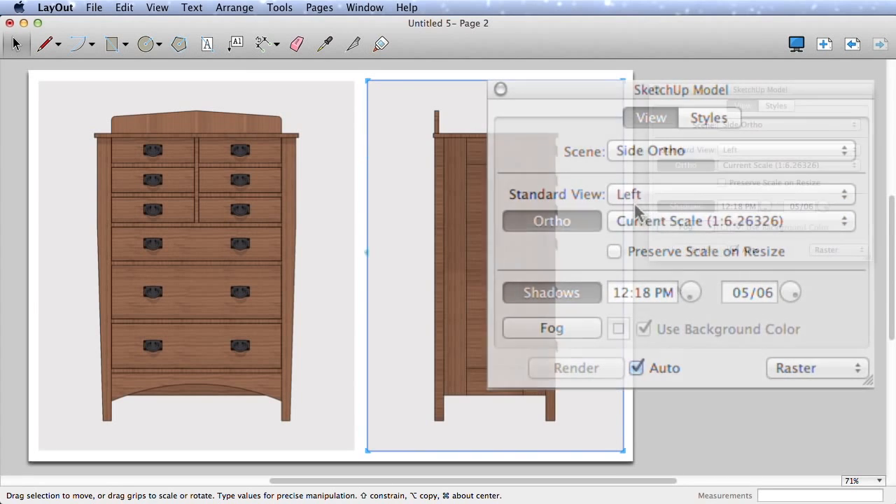
{"action": "left_click", "coordinate": [661, 320]}
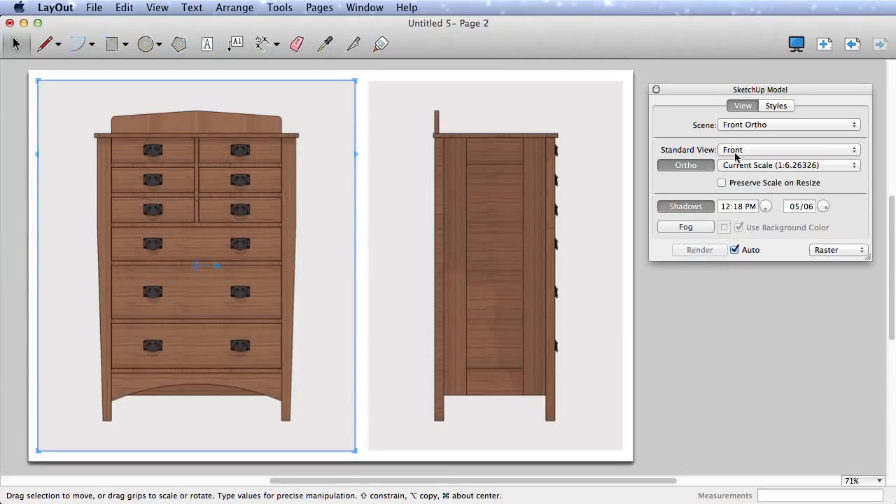
{"action": "left_click", "coordinate": [735, 250]}
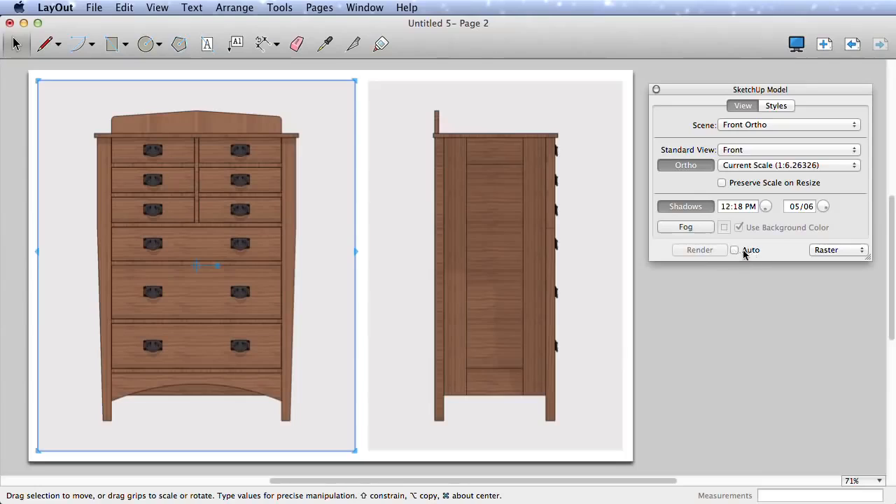
- Try a 09:30 AM shadow time and preview fog on the front view, then turn fog off
{"action": "left_click", "coordinate": [770, 208]}
{"action": "left_click", "coordinate": [696, 227]}
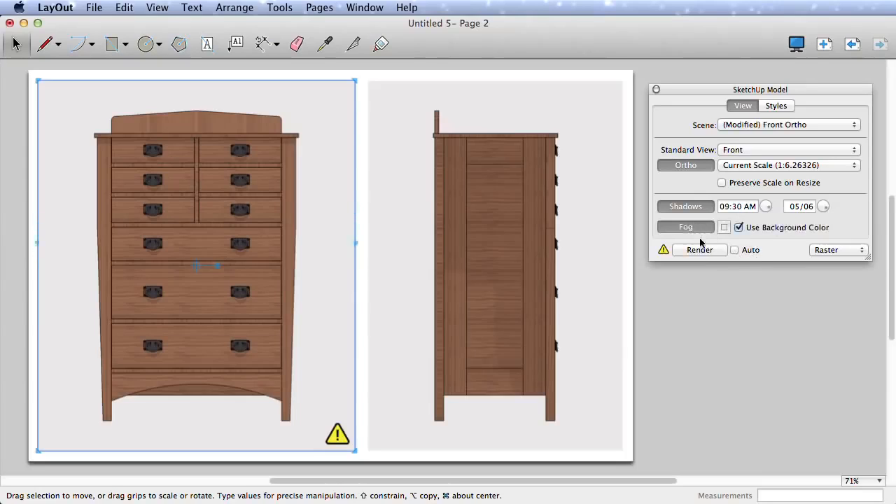
{"action": "left_click", "coordinate": [699, 250]}
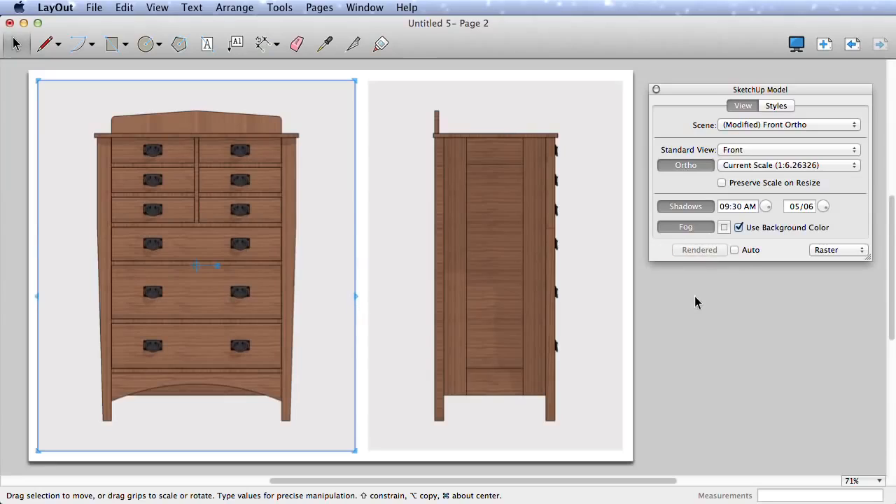
{"action": "left_click", "coordinate": [703, 229]}
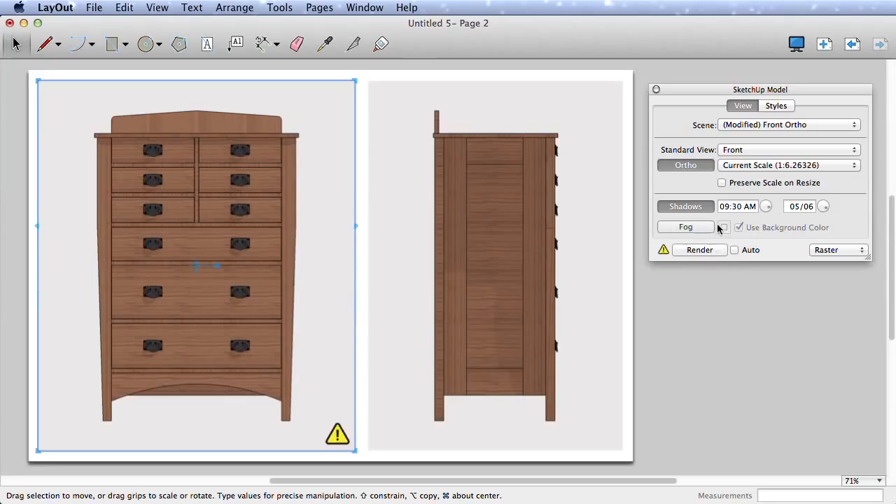
- Set the front view's shadows to 07:34 AM on 03/15, re-render, and re-enable Auto render
{"action": "left_click", "coordinate": [771, 203]}
{"action": "left_click", "coordinate": [829, 208]}
{"action": "left_click", "coordinate": [692, 250]}
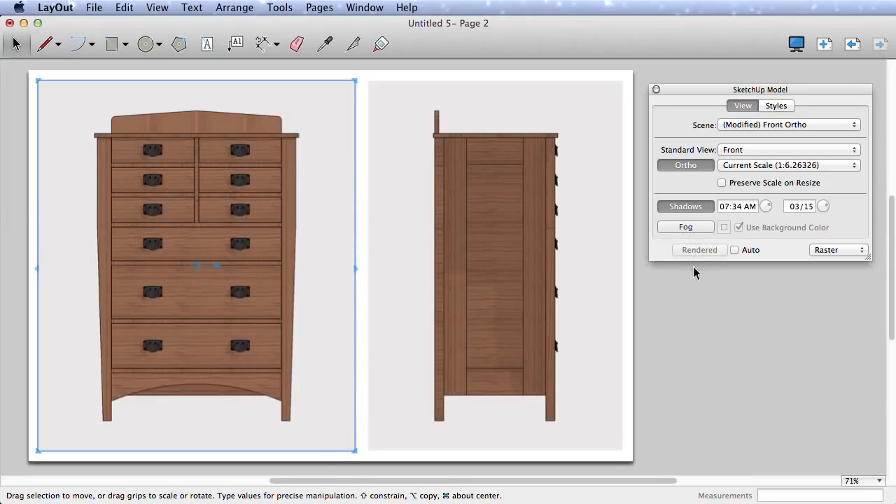
{"action": "left_click", "coordinate": [735, 250]}
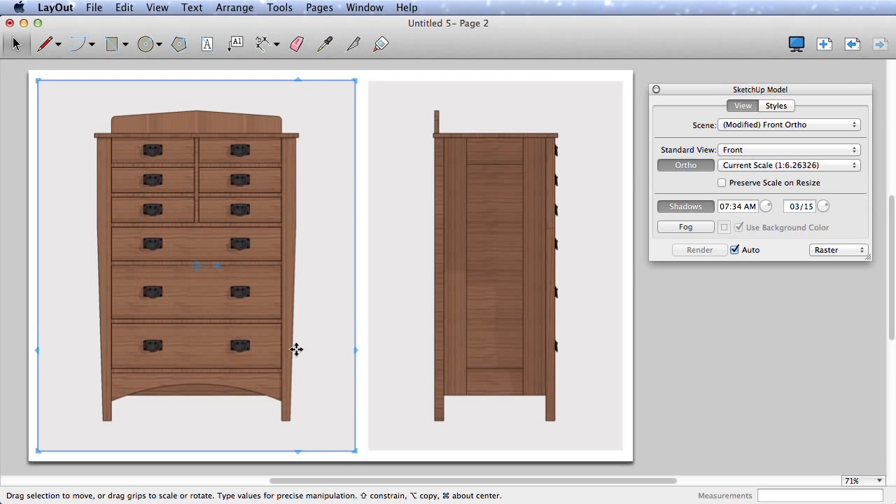
- Zoom into the dresser's lower drawers and render the front view as Vector
{"action": "left_click_drag", "start_coordinate": [301, 383], "coordinate": [254, 70]}
{"action": "mouse_move", "coordinate": [260, 350]}
{"action": "left_mouse_down"}
{"action": "mouse_move", "coordinate": [260, 286]}
{"action": "mouse_move", "coordinate": [268, 277]}
{"action": "mouse_move", "coordinate": [274, 298]}
{"action": "left_mouse_up"}
{"action": "left_click", "coordinate": [863, 250]}
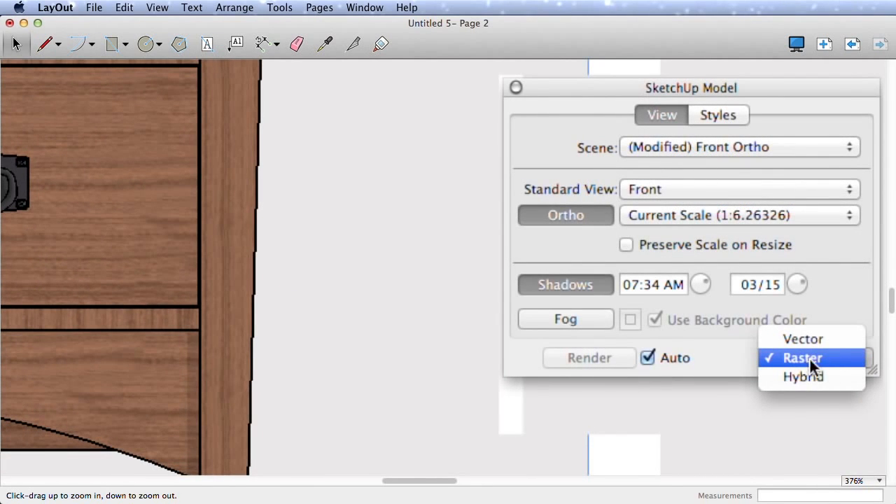
{"action": "left_click", "coordinate": [808, 338]}
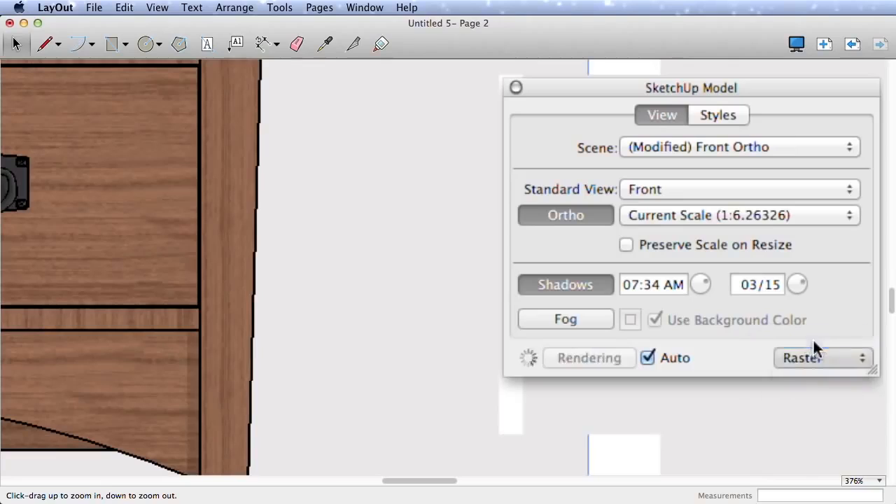
{"action": "middle_click_drag", "start_coordinate": [319, 278], "coordinate": [455, 272]}
{"action": "key", "text": "Escape"}
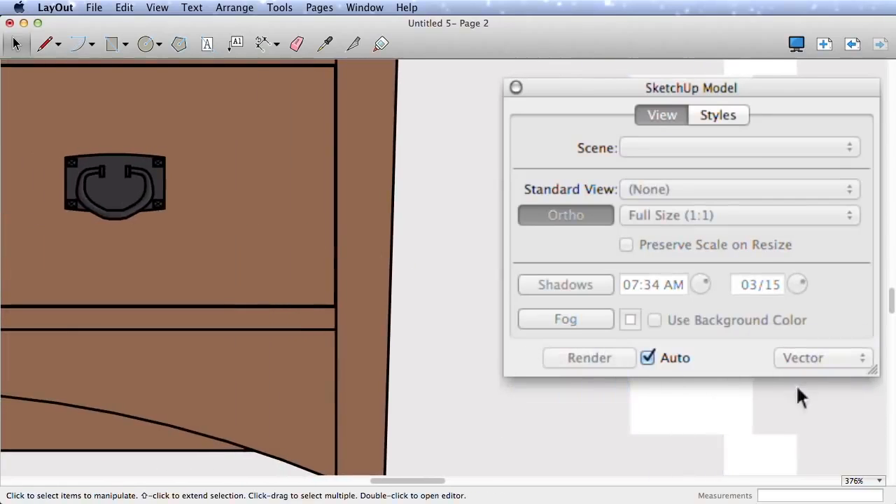
{"action": "key", "text": "super+a"}
- Try Hybrid rendering on the front view, dismiss its warning, then switch back to Raster
{"action": "left_click", "coordinate": [861, 366]}
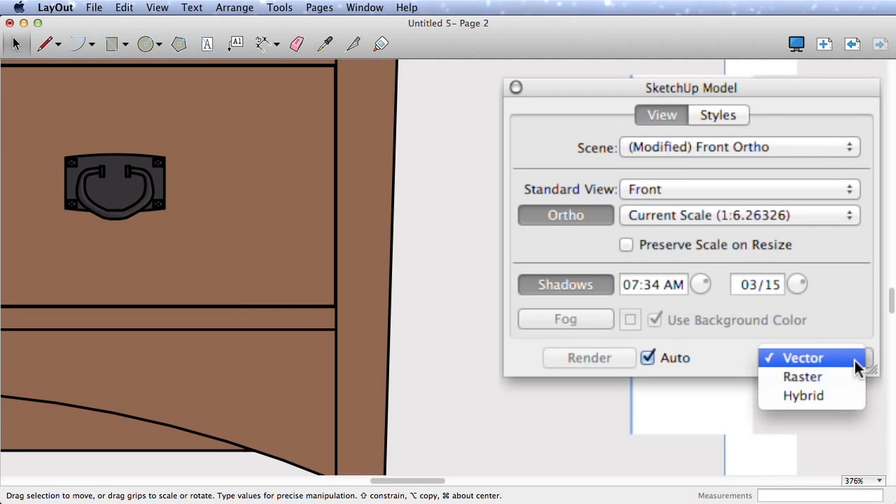
{"action": "left_click", "coordinate": [804, 399]}
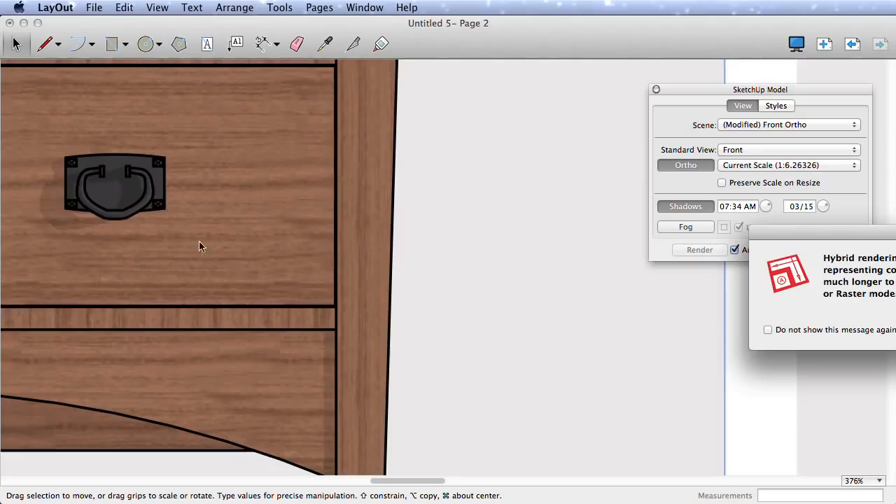
{"action": "key", "text": "Return"}
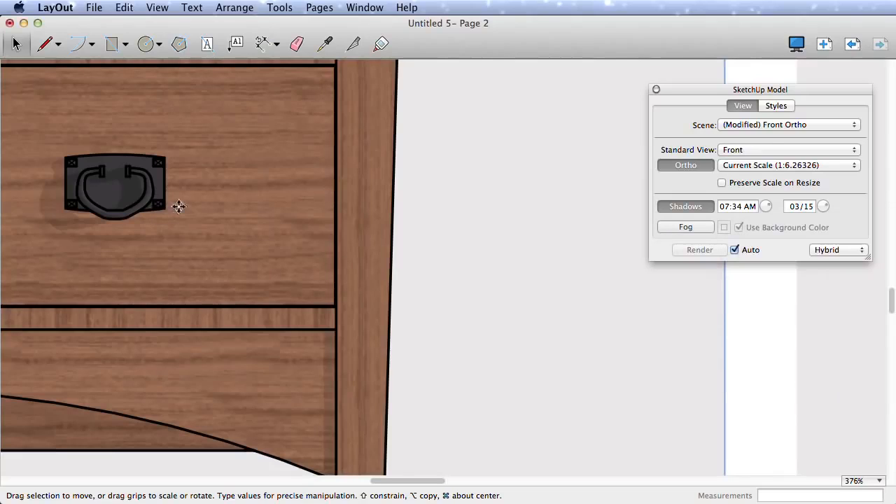
{"action": "key", "text": "shift+super+a"}
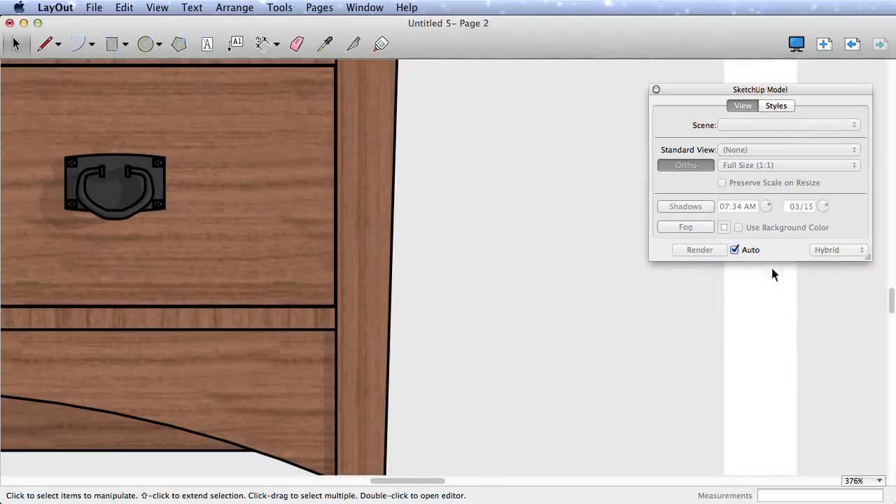
{"action": "left_click", "coordinate": [378, 291]}
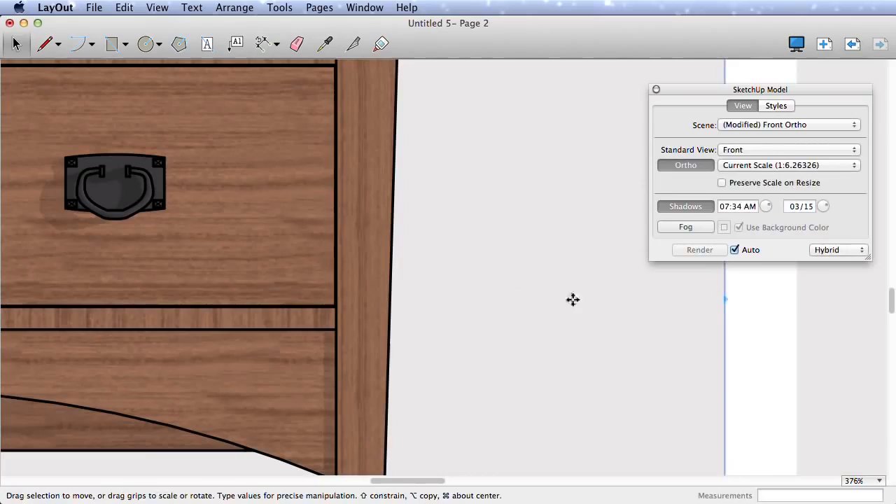
{"action": "left_click", "coordinate": [860, 250]}
{"action": "left_click", "coordinate": [778, 240]}
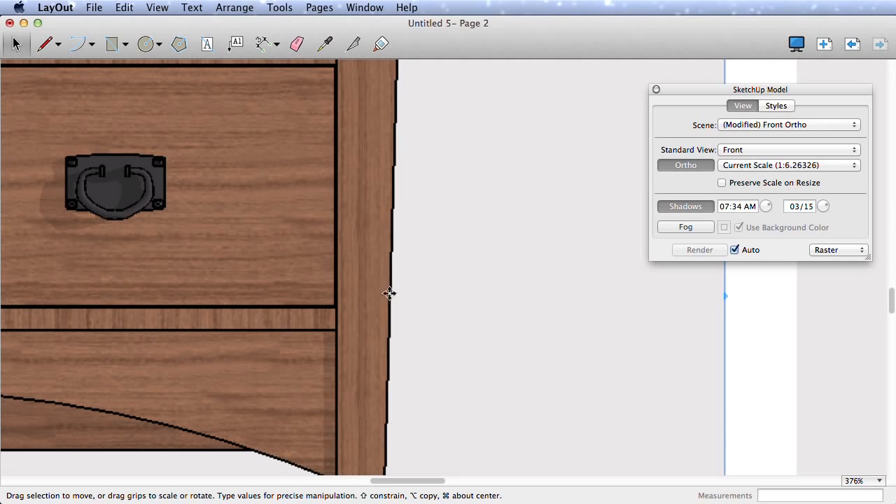
- Zoom out to show the whole page with both dresser views and open the File menu
{"action": "key", "text": "z"}
{"action": "left_click_drag", "start_coordinate": [426, 278], "coordinate": [429, 360]}
{"action": "key", "text": "h"}
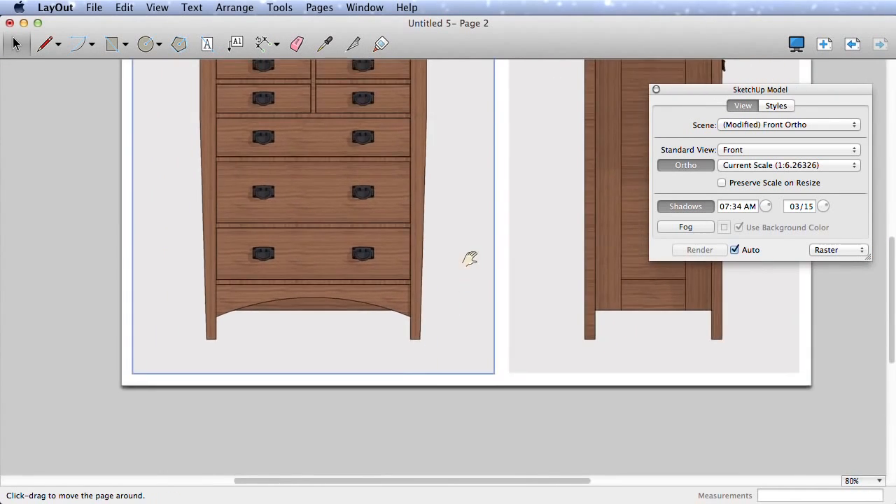
{"action": "left_click_drag", "start_coordinate": [469, 259], "coordinate": [360, 346]}
{"action": "key", "text": "z"}
{"action": "left_click_drag", "start_coordinate": [374, 296], "coordinate": [376, 327]}
{"action": "key", "text": "space"}
{"action": "left_click", "coordinate": [392, 303]}
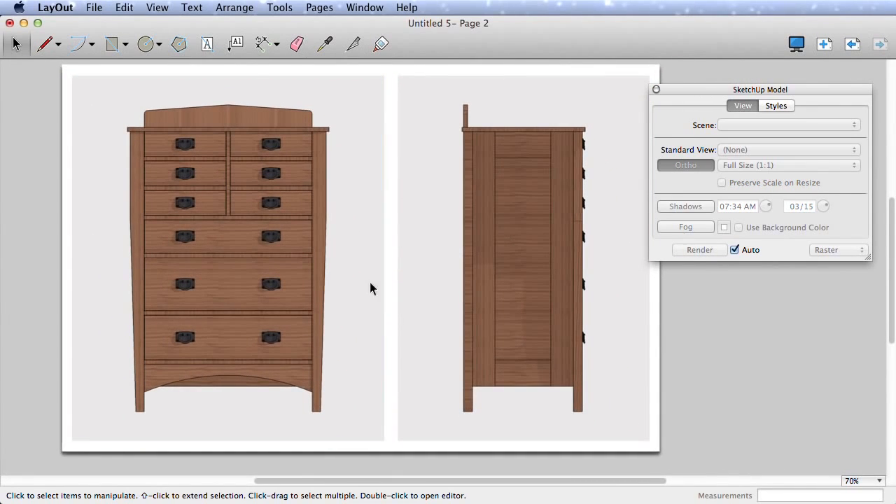
{"action": "left_click", "coordinate": [94, 7]}
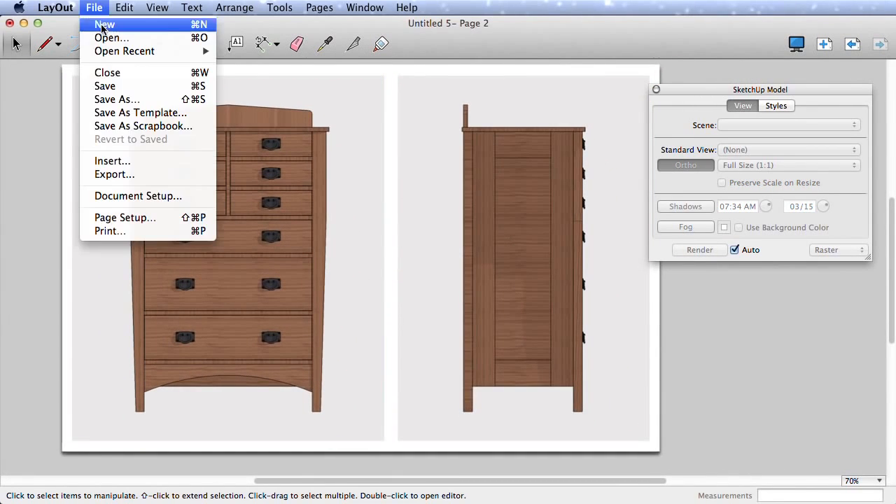
- In Document Setup, leave Edit Quality and Output Quality at Medium and close it
{"action": "left_click", "coordinate": [146, 195]}
{"action": "left_click", "coordinate": [301, 298]}
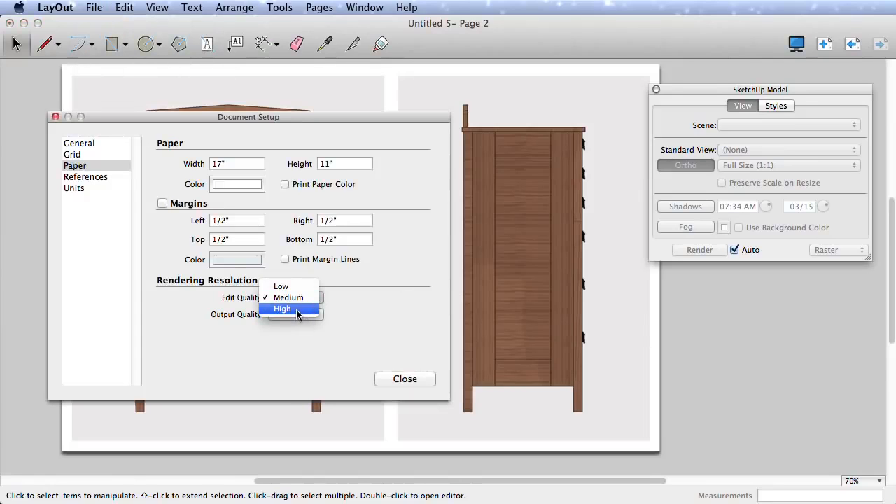
{"action": "left_click", "coordinate": [288, 297]}
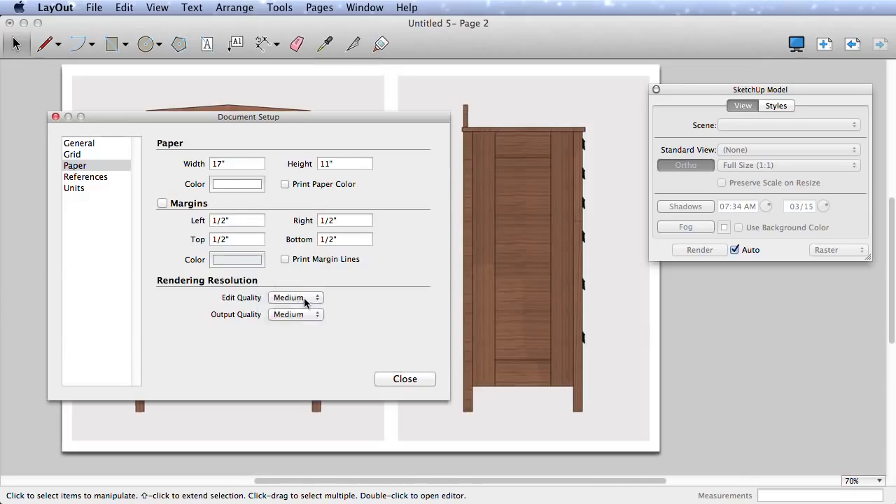
{"action": "left_click", "coordinate": [294, 315]}
{"action": "left_click", "coordinate": [335, 320]}
{"action": "left_click", "coordinate": [405, 379]}
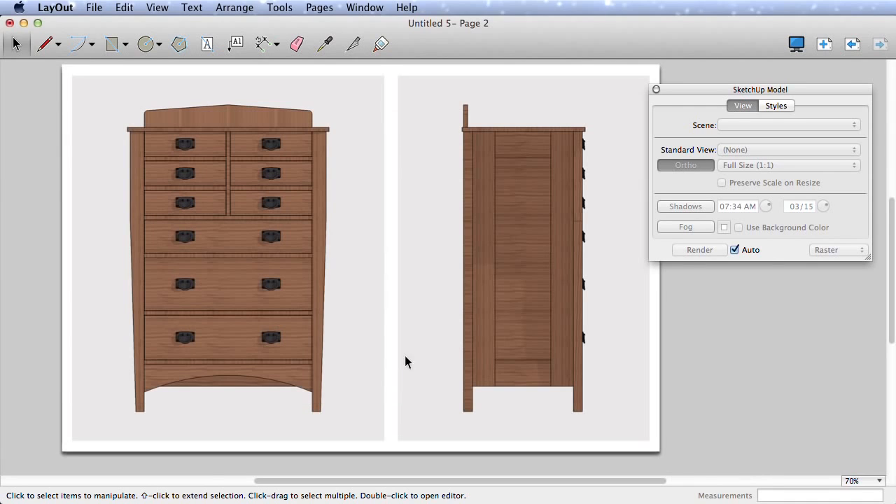
{"action": "middle_click_drag", "start_coordinate": [405, 283], "coordinate": [358, 288]}
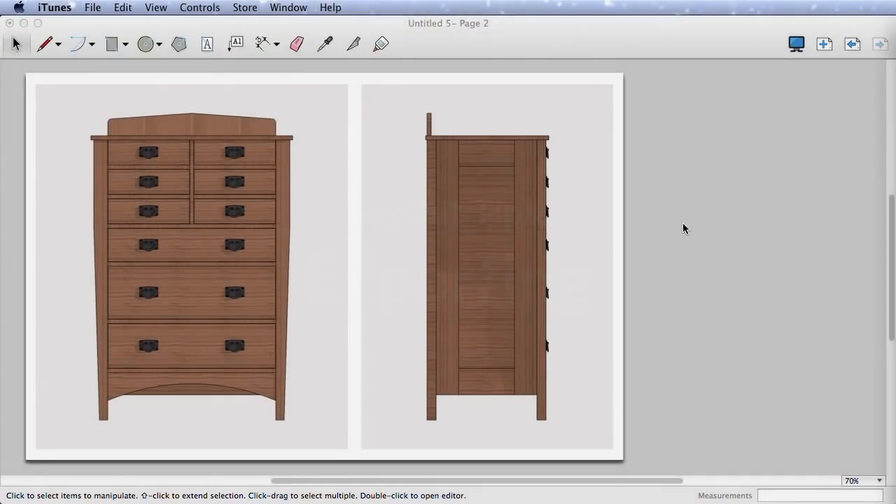
{"action": "left_click", "coordinate": [682, 223]}
{"action": "left_click", "coordinate": [657, 87]}
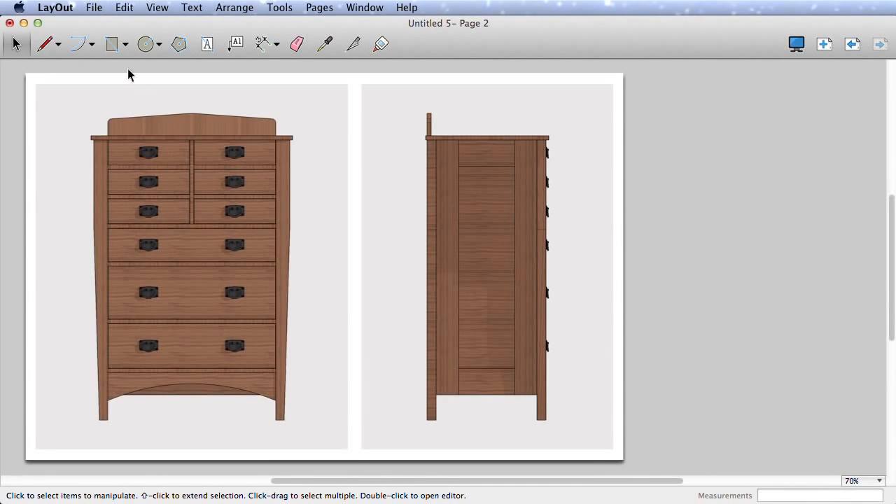
{"action": "left_click", "coordinate": [95, 8]}
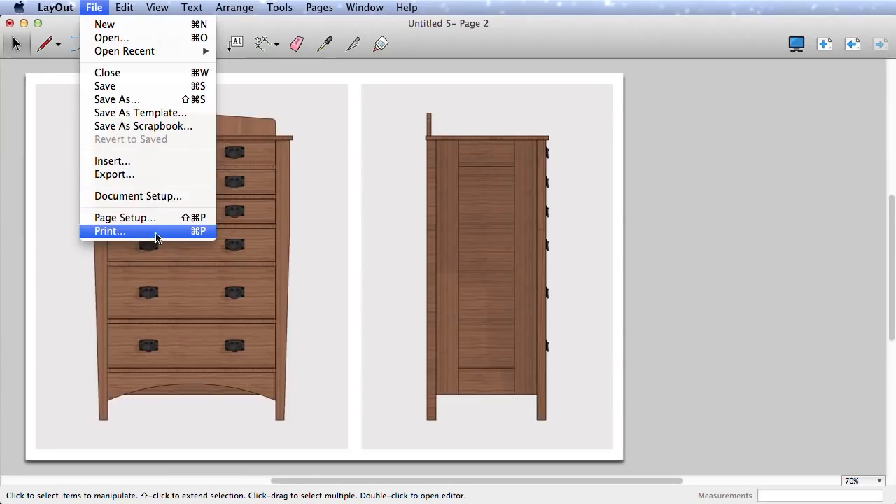
{"action": "left_click", "coordinate": [129, 175]}
{"action": "left_click", "coordinate": [500, 313]}
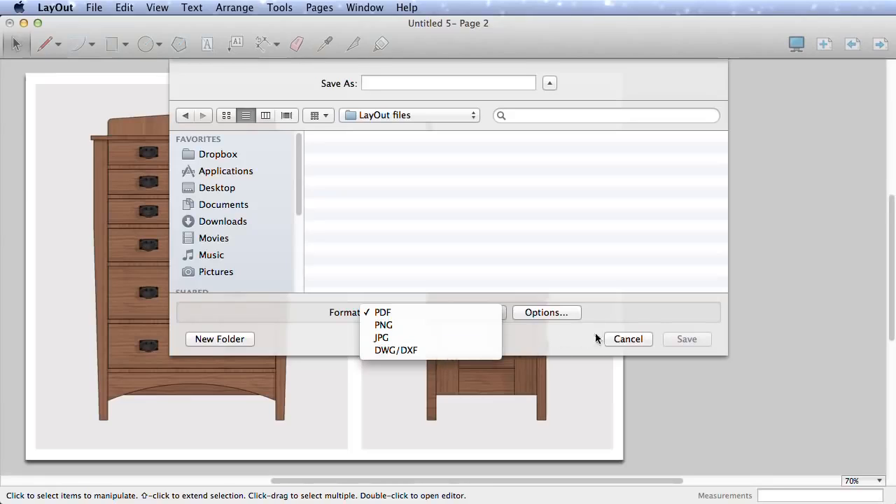
{"action": "left_click", "coordinate": [623, 340]}
{"action": "left_click", "coordinate": [623, 339]}
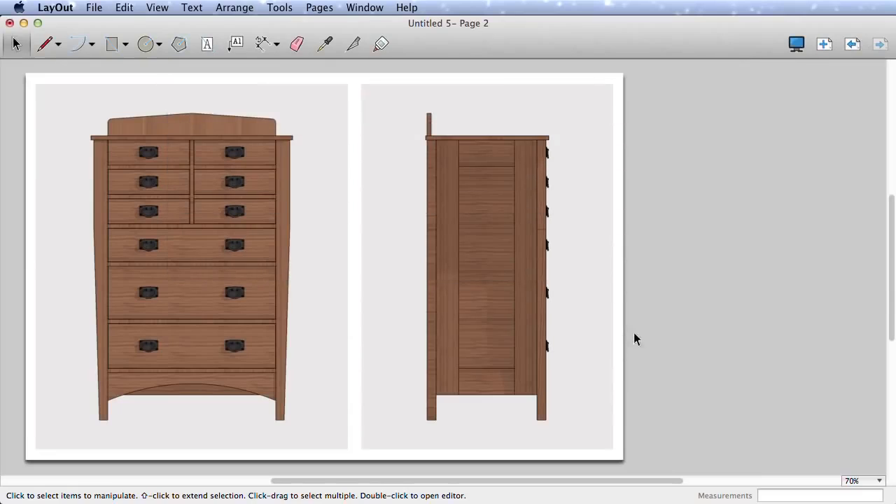
{"action": "left_click", "coordinate": [797, 44]}
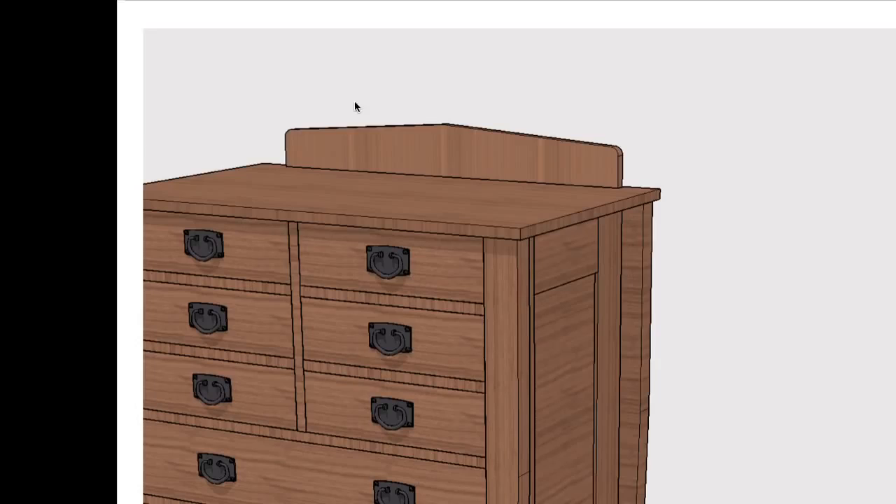
{"action": "mouse_move", "coordinate": [354, 96]}
{"action": "left_mouse_down"}
{"action": "mouse_move", "coordinate": [220, 136]}
{"action": "mouse_move", "coordinate": [440, 226]}
{"action": "mouse_move", "coordinate": [390, 84]}
{"action": "mouse_move", "coordinate": [365, 87]}
{"action": "left_mouse_up"}
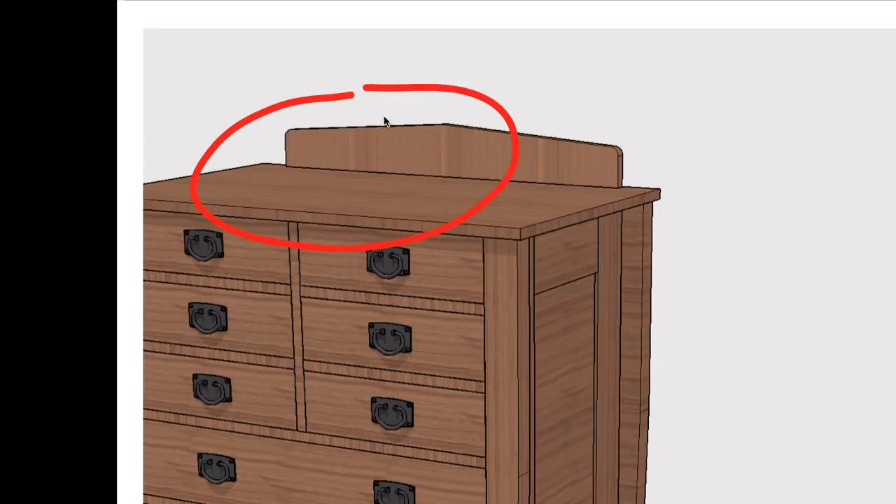
{"action": "key", "text": "Escape"}
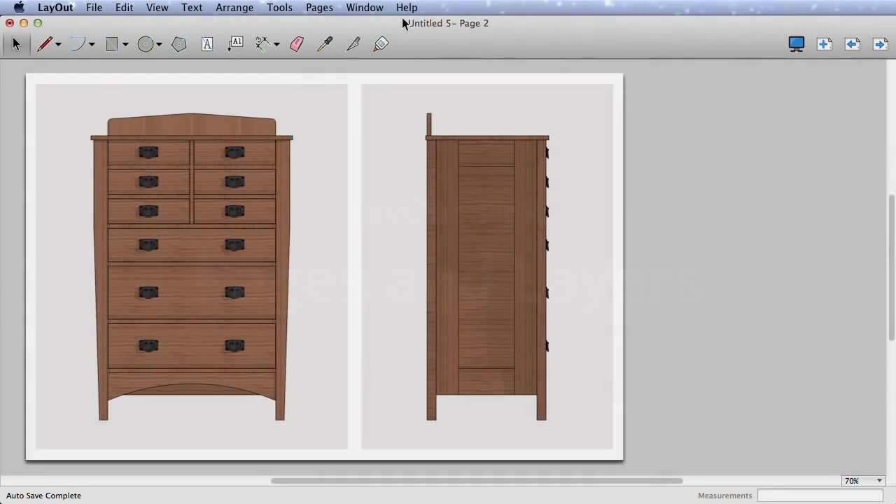
{"action": "left_click", "coordinate": [365, 7]}
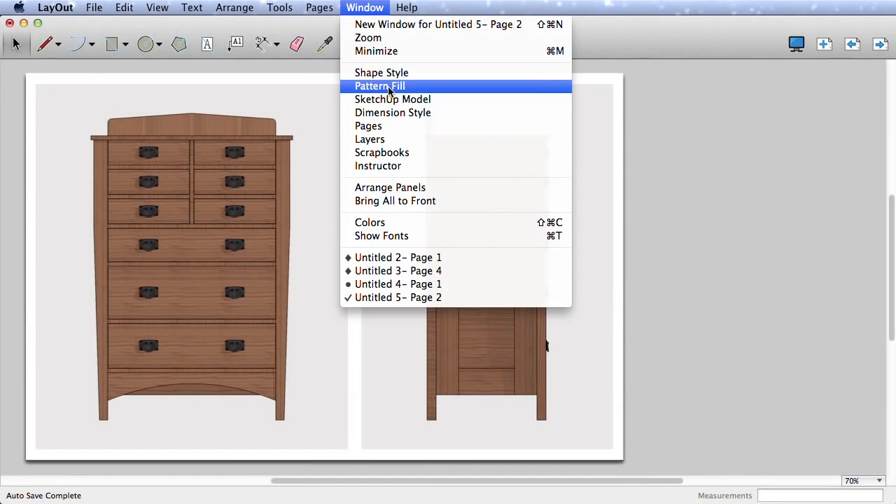
- Show the Pages panel, try list and thumbnail views, browse the pages, and settle on Page 2
{"action": "left_click", "coordinate": [378, 127]}
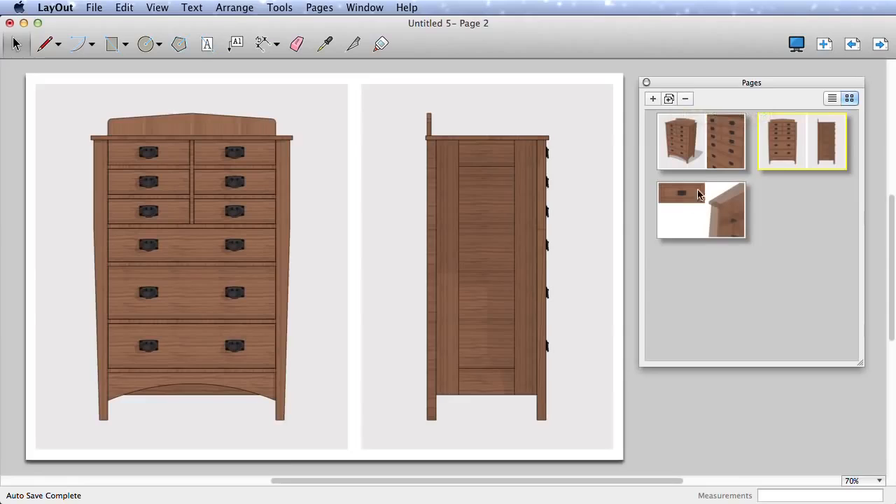
{"action": "left_click", "coordinate": [832, 100]}
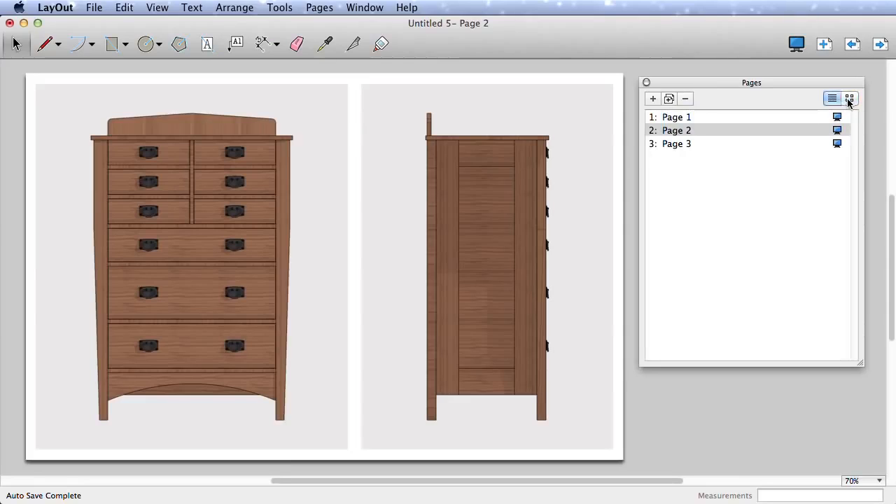
{"action": "left_click", "coordinate": [849, 100]}
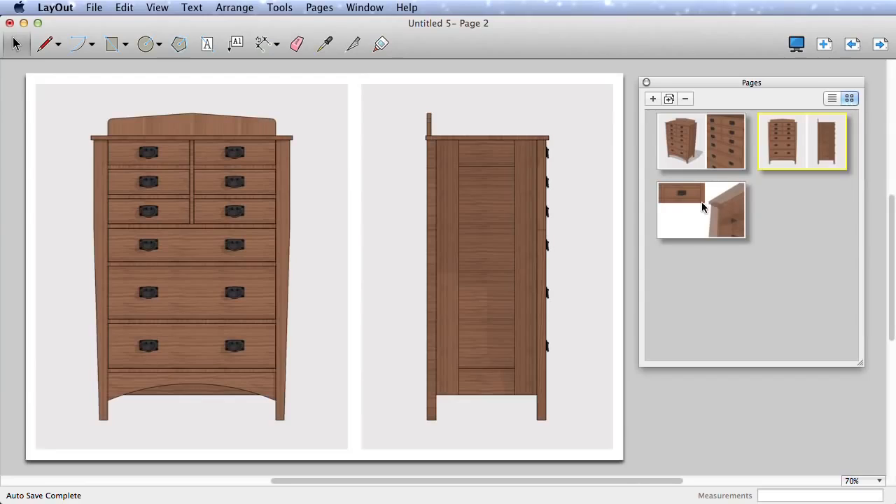
{"action": "left_click", "coordinate": [702, 202]}
{"action": "left_click", "coordinate": [718, 153]}
{"action": "left_click", "coordinate": [833, 98]}
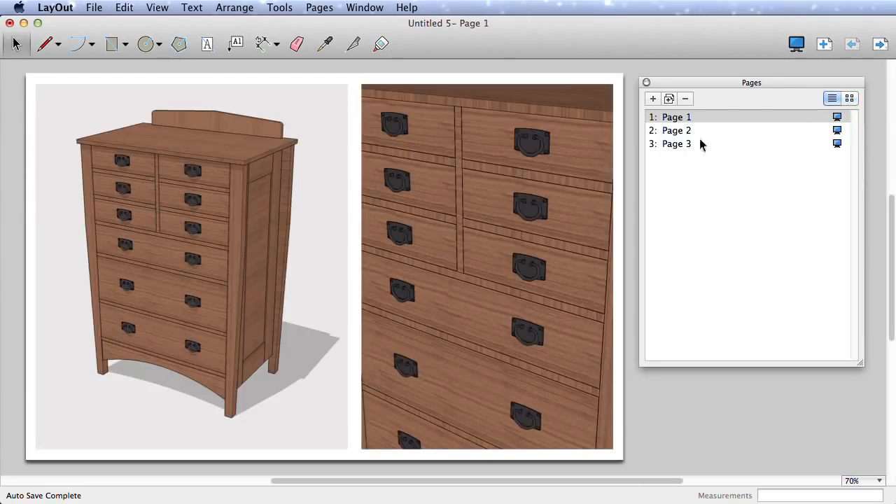
{"action": "double_click", "coordinate": [677, 119]}
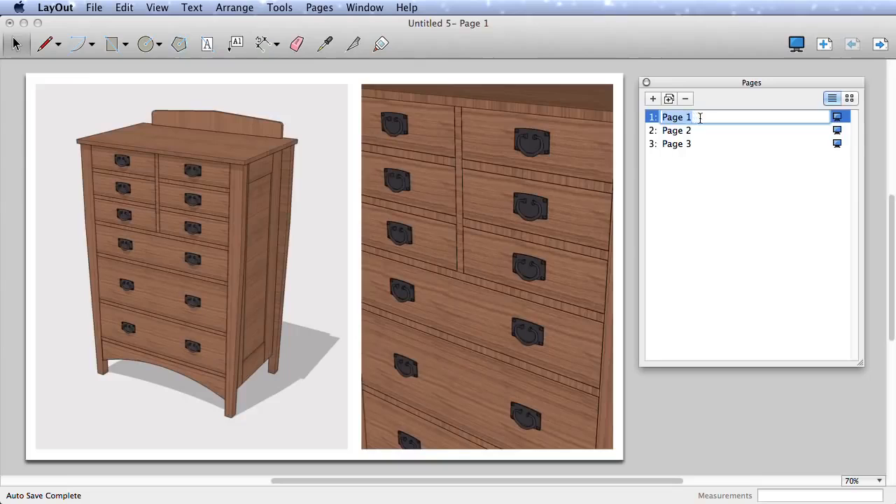
{"action": "left_click", "coordinate": [686, 131]}
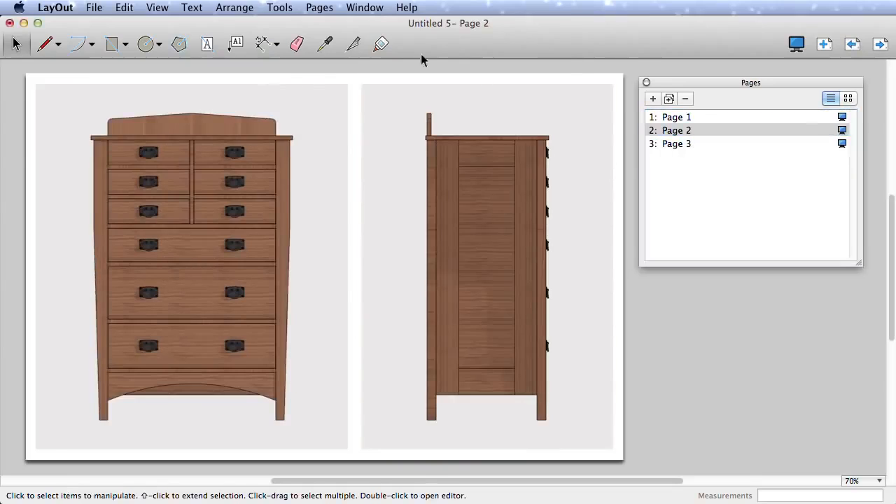
- Show the Layers panel, set Pages to thumbnails, and toggle On Every Page's lock and visibility
{"action": "left_click", "coordinate": [365, 7]}
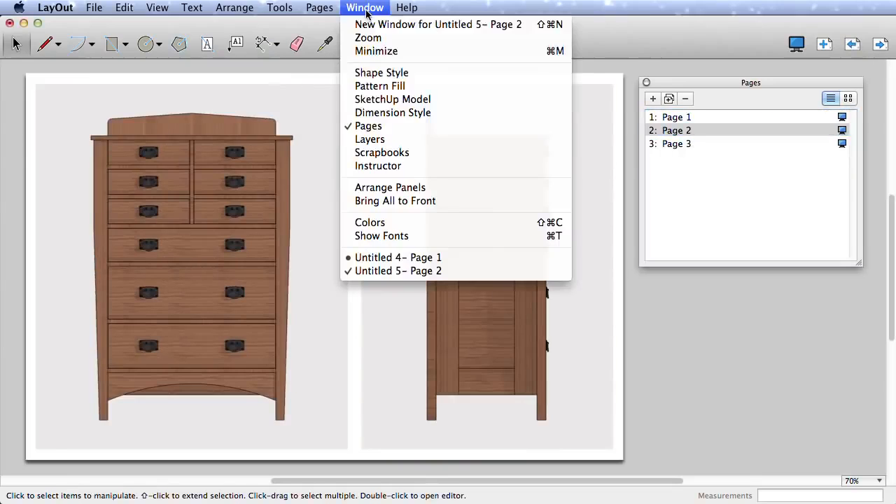
{"action": "left_click", "coordinate": [389, 140]}
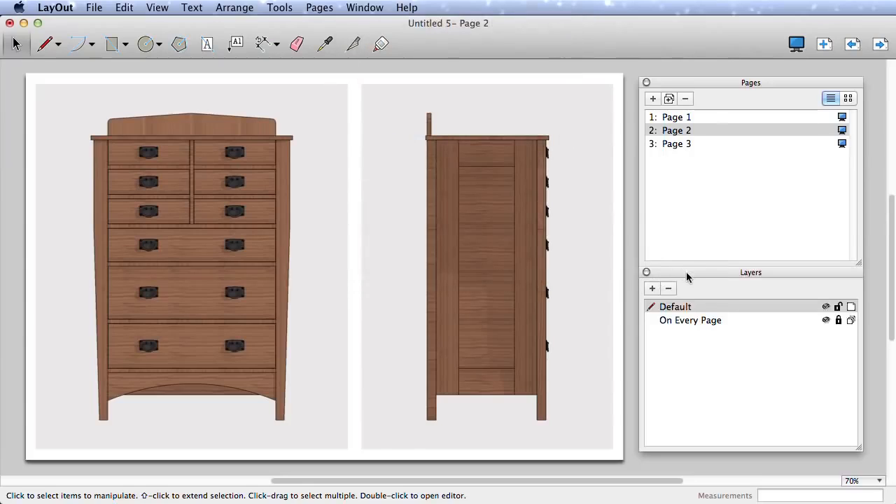
{"action": "left_click", "coordinate": [848, 100]}
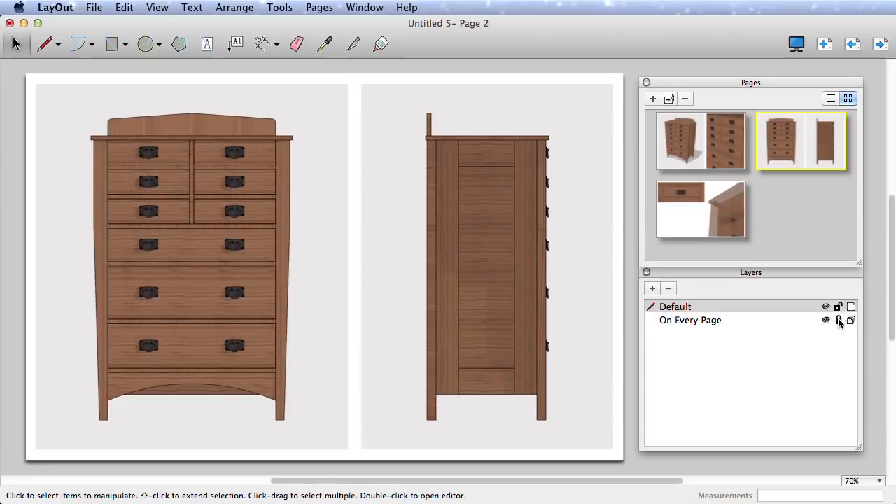
{"action": "left_click", "coordinate": [839, 320]}
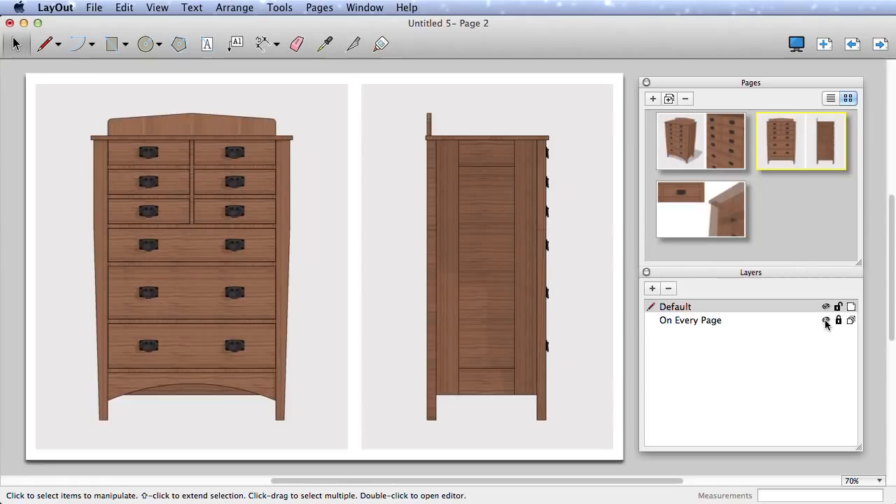
{"action": "left_click", "coordinate": [826, 320]}
{"action": "left_click", "coordinate": [826, 321]}
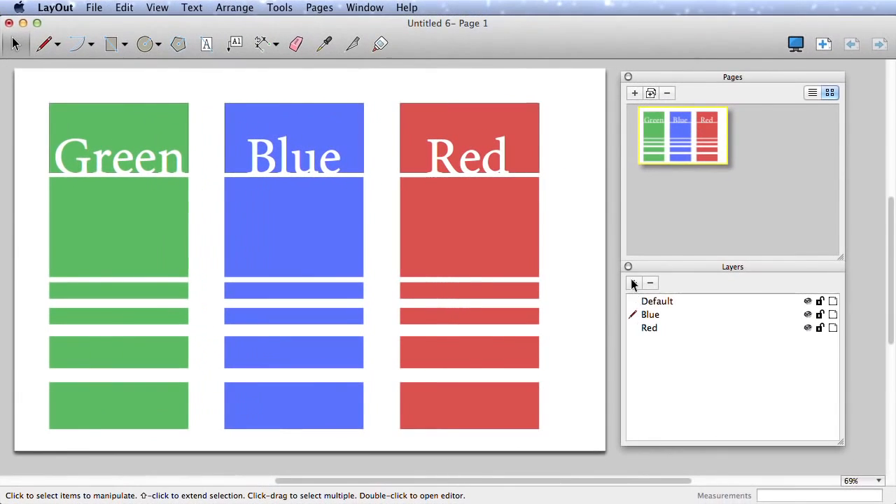
- Create a layer named Green and move the green column and its heading onto it
{"action": "left_click", "coordinate": [634, 282]}
{"action": "type", "text": "Green"}
{"action": "key", "text": "Return"}
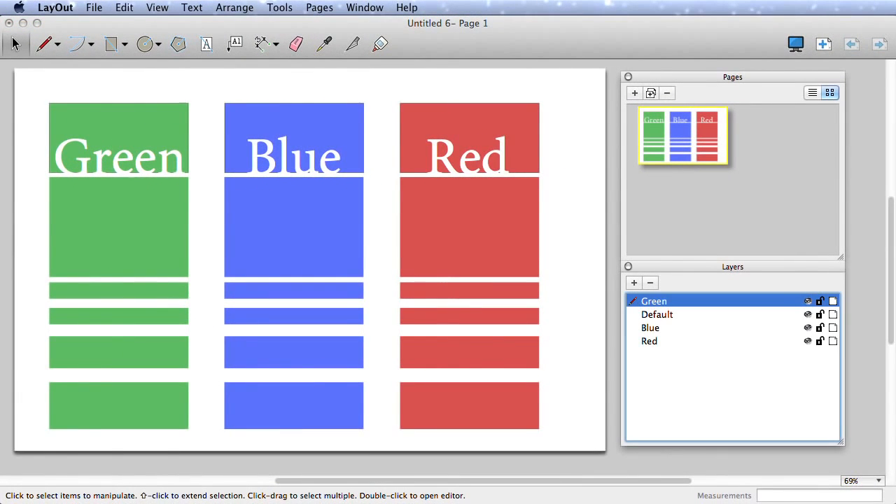
{"action": "left_click", "coordinate": [151, 453]}
{"action": "left_click_drag", "start_coordinate": [156, 438], "coordinate": [80, 134]}
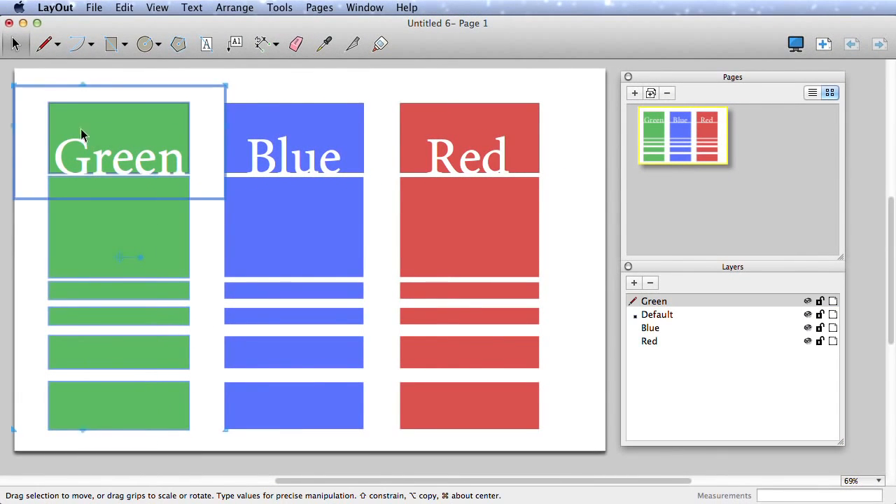
{"action": "right_click", "coordinate": [114, 240]}
{"action": "left_click", "coordinate": [166, 295]}
{"action": "left_click", "coordinate": [200, 446]}
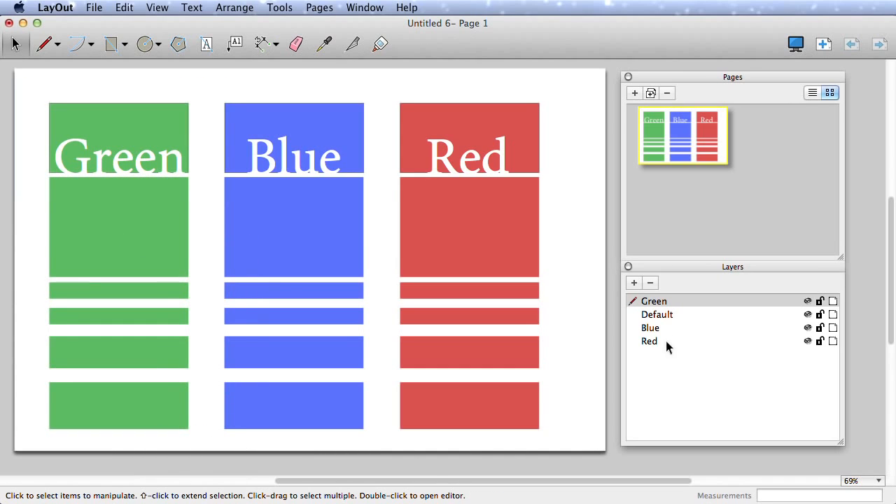
- Place Green below Default, test the Green, Blue and Red visibility toggles, and add two blank pages
{"action": "left_click_drag", "start_coordinate": [662, 305], "coordinate": [668, 313]}
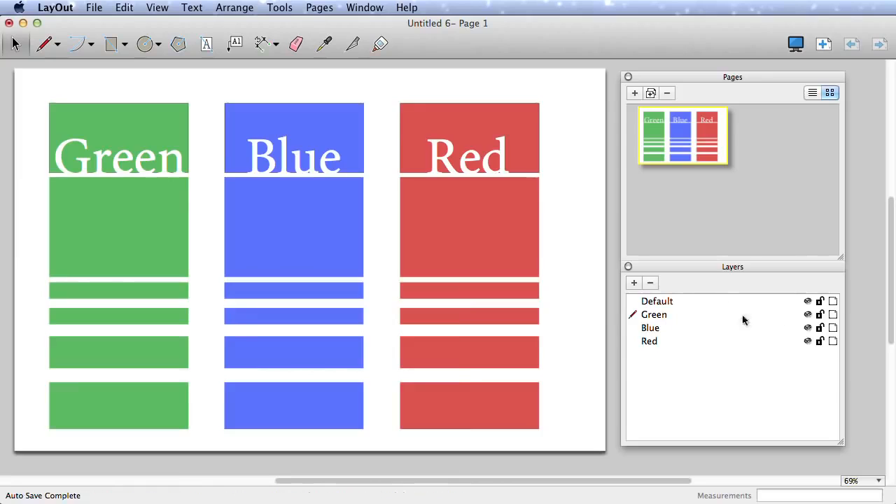
{"action": "left_click", "coordinate": [673, 302]}
{"action": "left_click", "coordinate": [808, 314]}
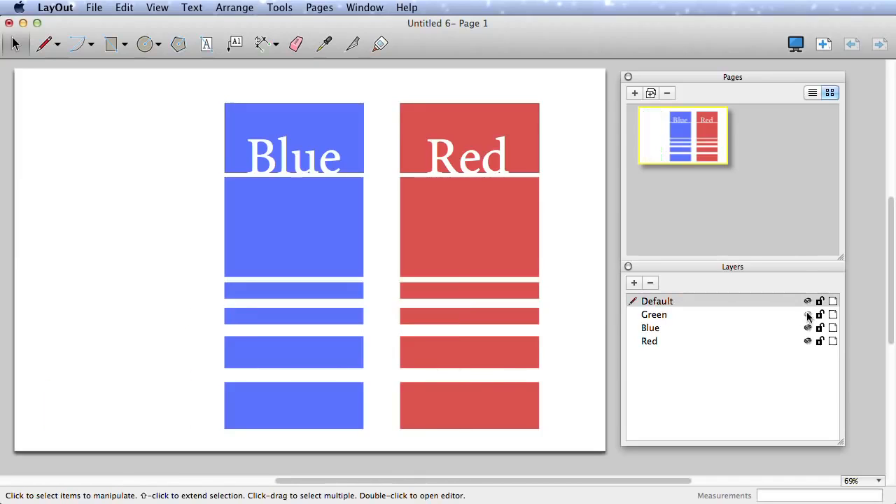
{"action": "left_click", "coordinate": [807, 315]}
{"action": "left_click", "coordinate": [808, 328]}
{"action": "left_click", "coordinate": [808, 327]}
{"action": "left_click", "coordinate": [808, 341]}
{"action": "left_click", "coordinate": [808, 341]}
{"action": "left_click", "coordinate": [665, 314]}
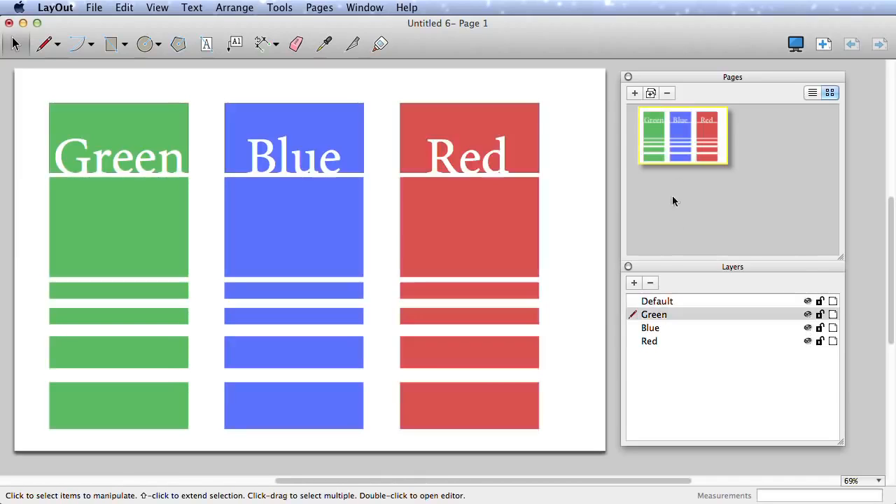
{"action": "left_click", "coordinate": [635, 93]}
{"action": "left_click", "coordinate": [635, 94]}
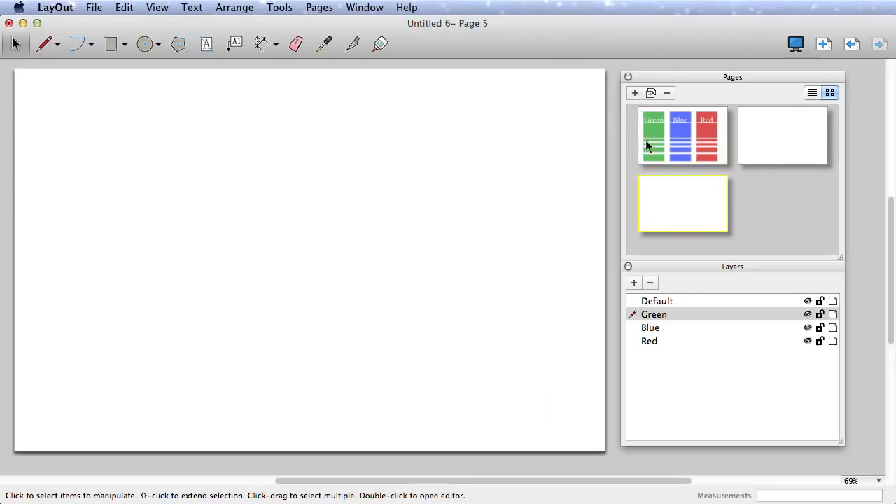
- From Page 1, select the Green and Blue layers and mark both as shared
{"action": "left_click", "coordinate": [700, 148]}
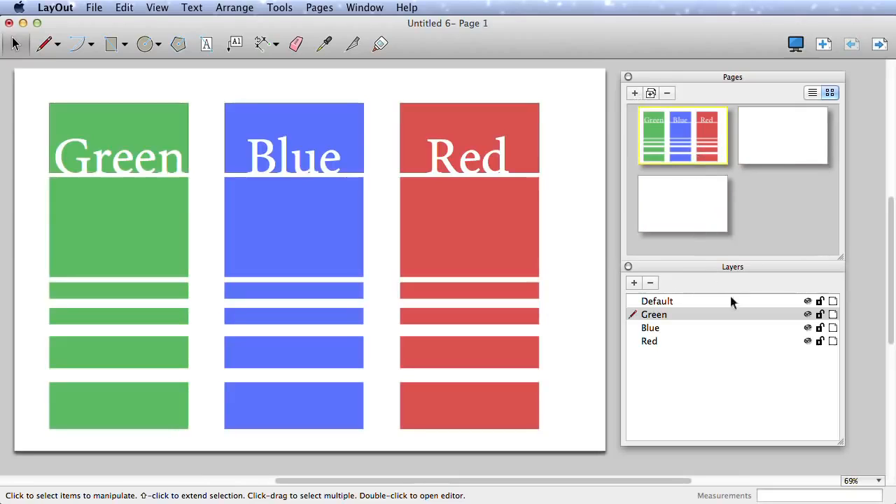
{"action": "left_click", "coordinate": [682, 327]}
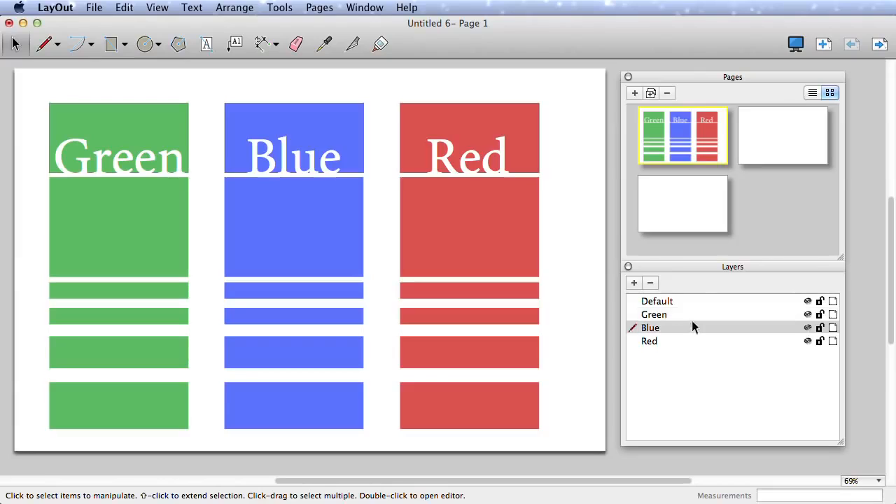
{"action": "left_click", "coordinate": [699, 315], "text": "shift"}
{"action": "left_click", "coordinate": [833, 315]}
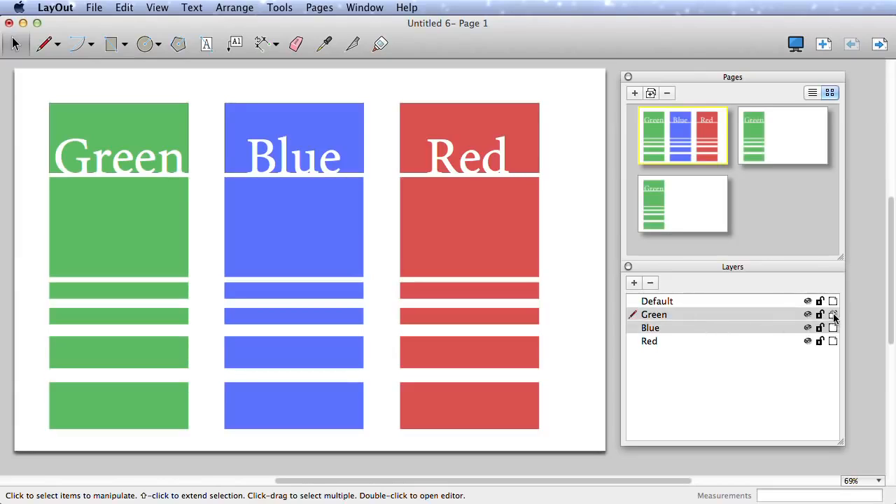
{"action": "left_click", "coordinate": [834, 328]}
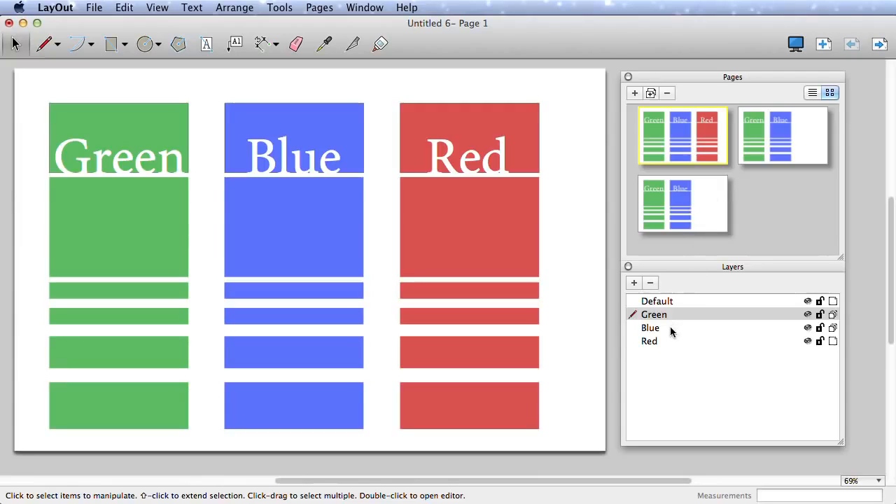
- Shorten the second-lowest blue bar to about half and erase the Green column's lower three bars
{"action": "left_click", "coordinate": [358, 338]}
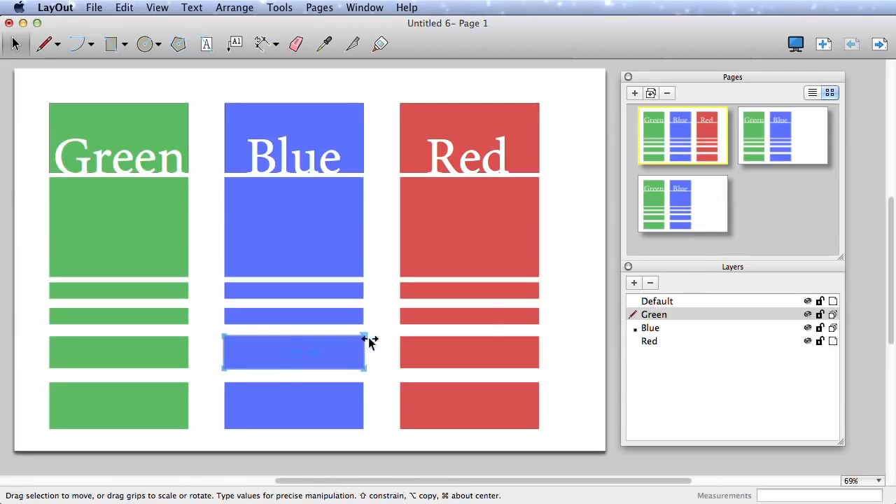
{"action": "left_click_drag", "start_coordinate": [364, 350], "coordinate": [277, 353]}
{"action": "key", "text": "e"}
{"action": "left_click_drag", "start_coordinate": [190, 312], "coordinate": [198, 406]}
{"action": "key", "text": "space"}
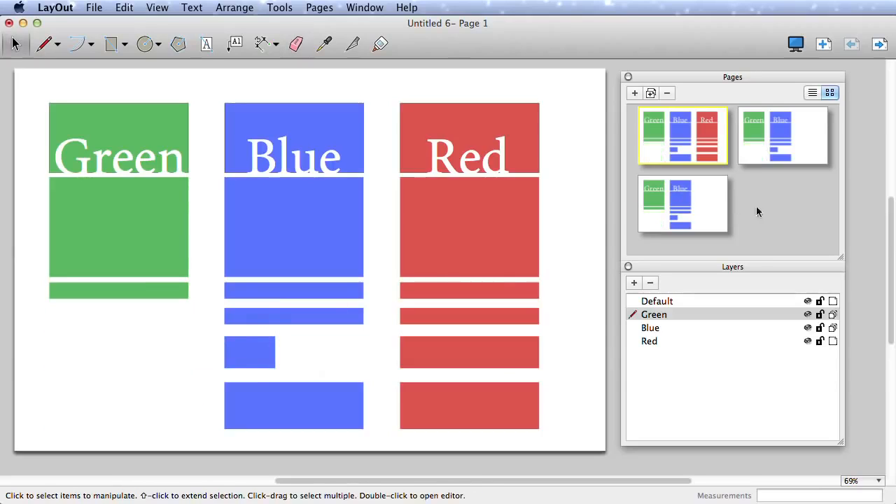
- Hide the Blue layer on page 2, then compare all three pages and return to Page 1
{"action": "left_click", "coordinate": [777, 160]}
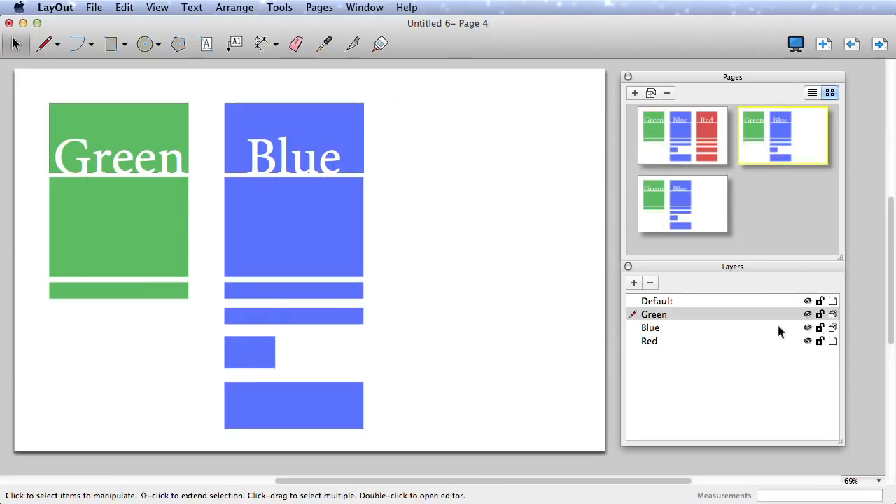
{"action": "left_click", "coordinate": [808, 328]}
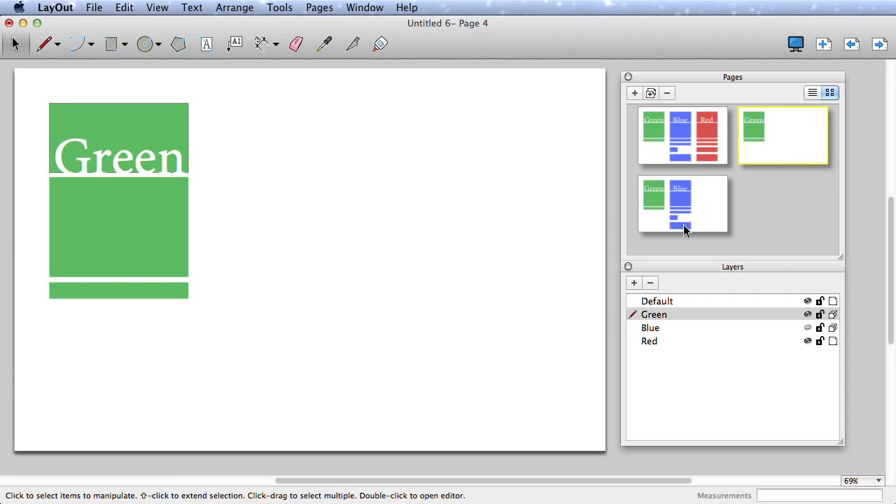
{"action": "left_click", "coordinate": [688, 199]}
{"action": "left_click", "coordinate": [704, 148]}
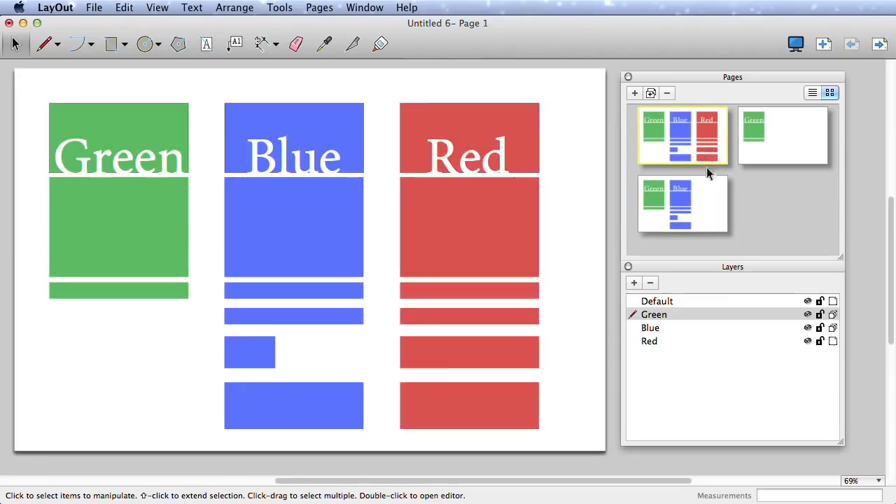
{"action": "left_click", "coordinate": [705, 199]}
{"action": "left_click", "coordinate": [766, 150]}
{"action": "left_click", "coordinate": [701, 148]}
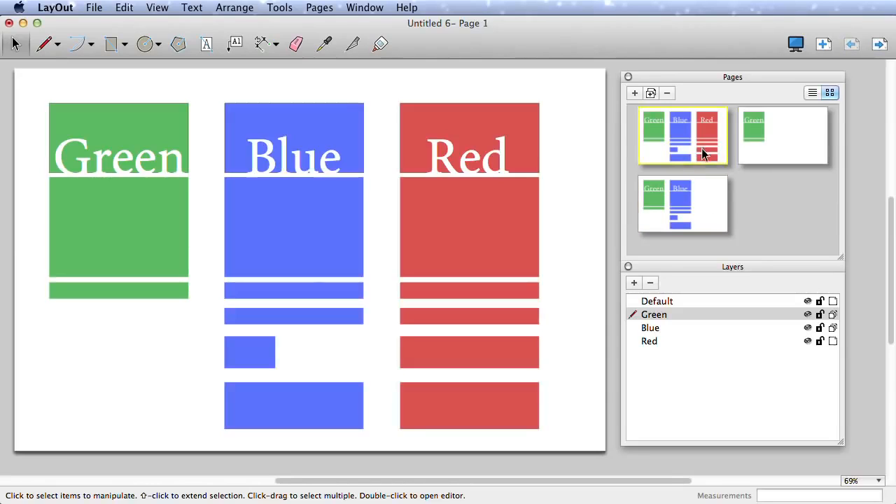
- Make Red the current layer and draw a circle between the Blue and Red columns
{"action": "left_click", "coordinate": [656, 342]}
{"action": "key", "text": "c"}
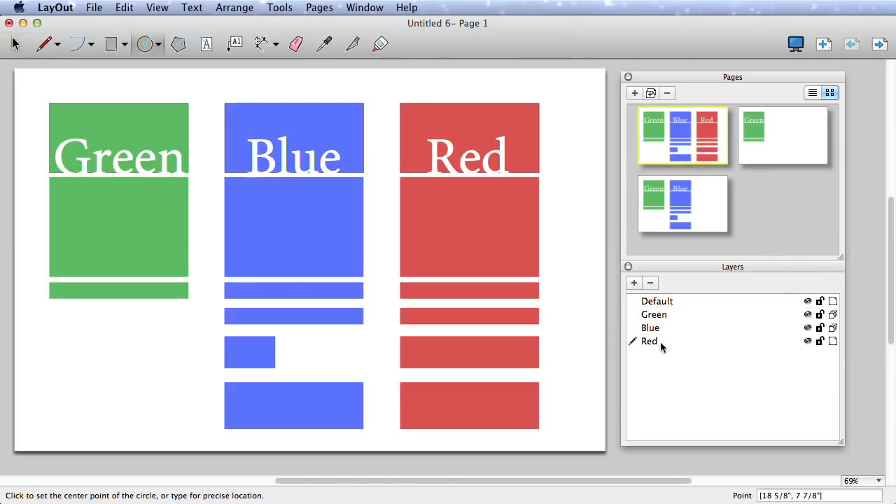
{"action": "left_click", "coordinate": [384, 260]}
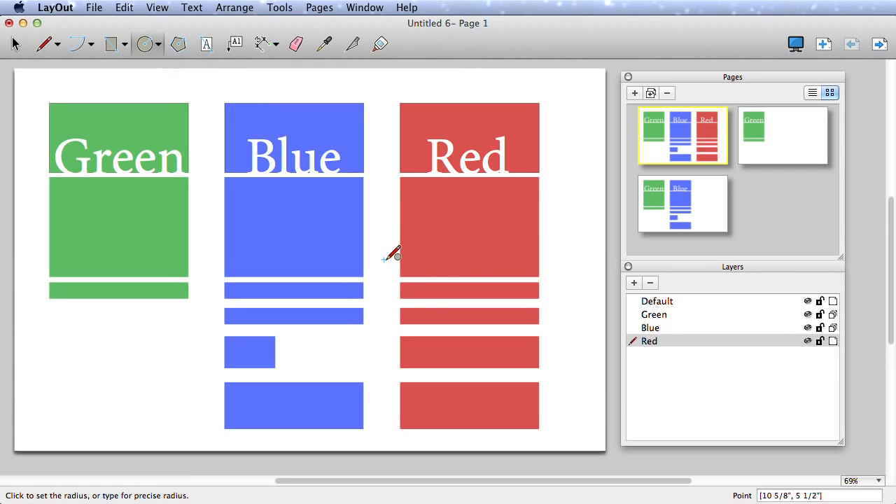
{"action": "left_click", "coordinate": [447, 255]}
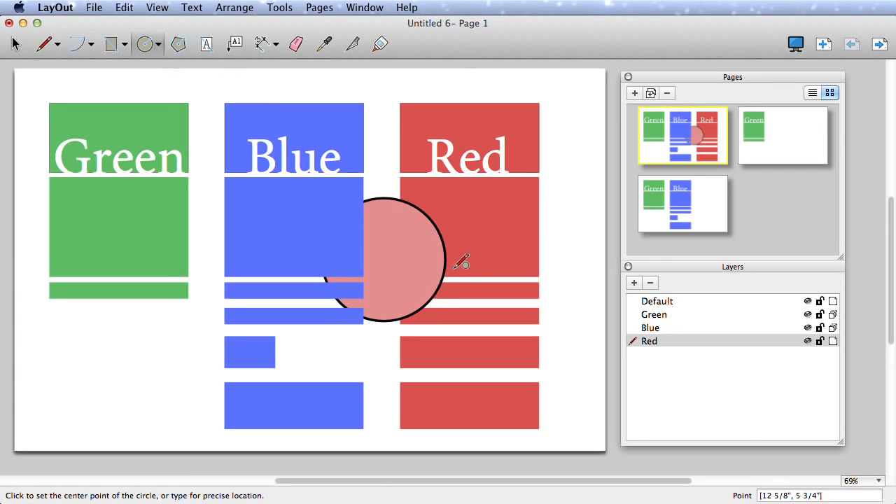
- Send the pink circle to the back and drag the Red layer above Blue
{"action": "key", "text": "space"}
{"action": "right_click", "coordinate": [413, 248]}
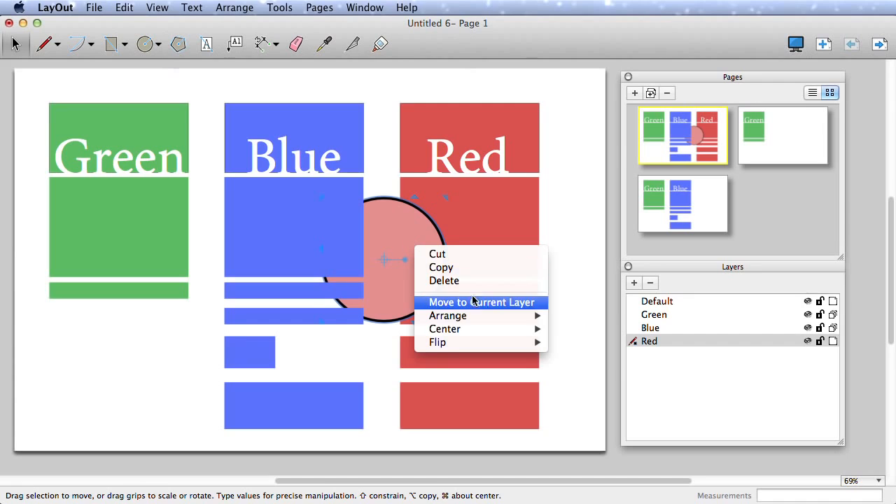
{"action": "mouse_move", "coordinate": [508, 320]}
{"action": "left_click", "coordinate": [591, 356]}
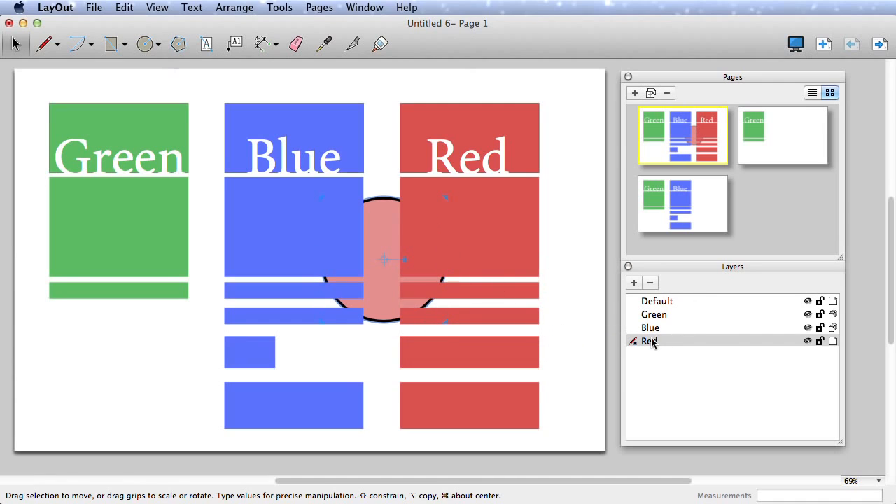
{"action": "mouse_move", "coordinate": [652, 341]}
{"action": "left_mouse_down"}
{"action": "mouse_move", "coordinate": [656, 325]}
{"action": "mouse_move", "coordinate": [656, 350]}
{"action": "left_mouse_up"}
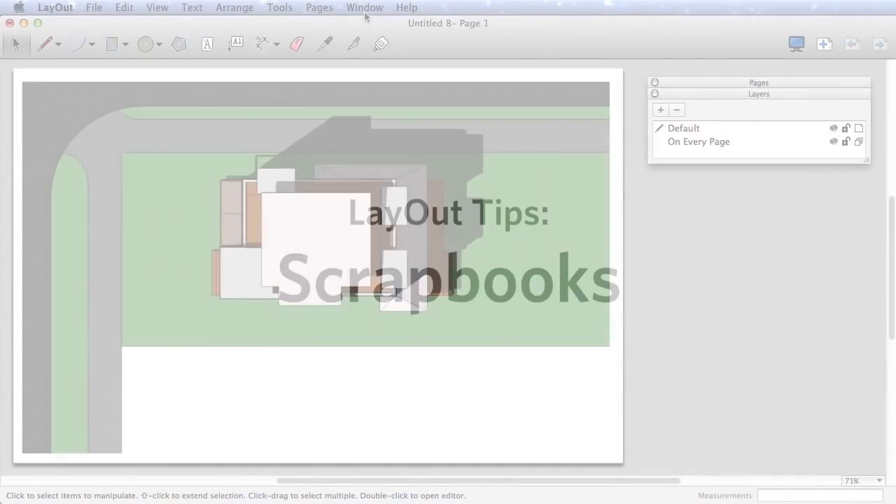
- Dock the Scrapbooks panel and place a top-view Hybrid, Detailed car on the lawn
{"action": "left_click", "coordinate": [365, 7]}
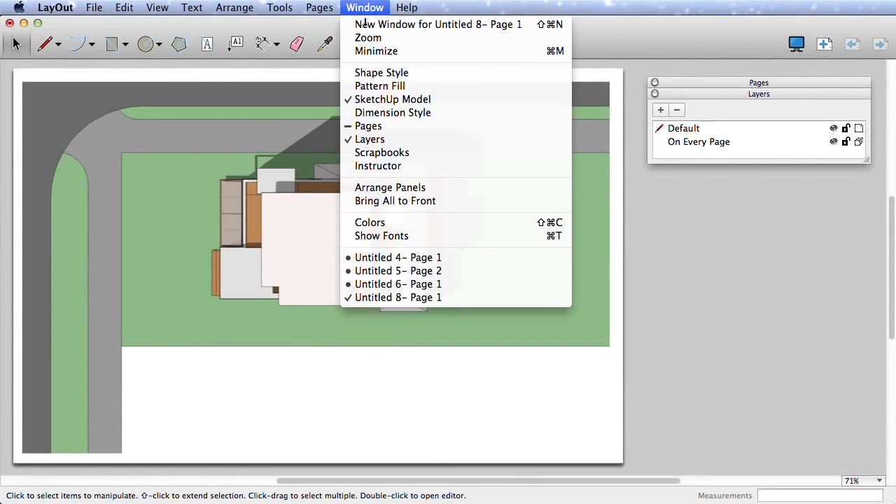
{"action": "left_click", "coordinate": [411, 153]}
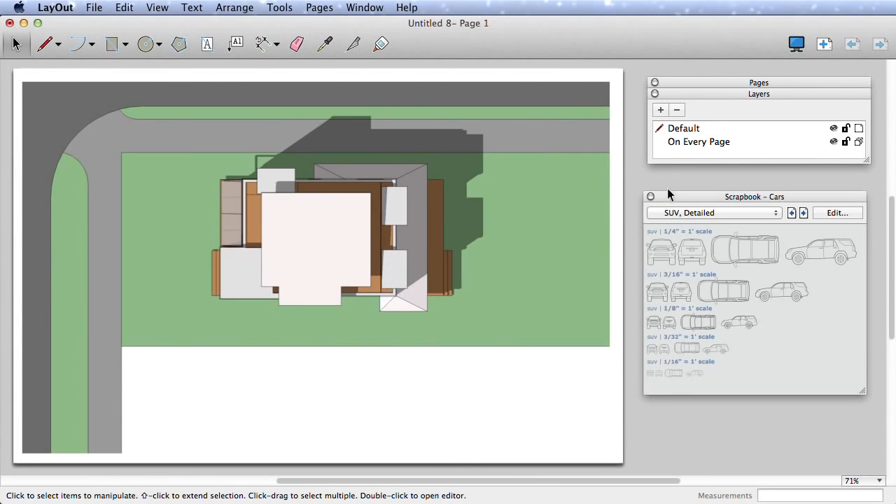
{"action": "left_click_drag", "start_coordinate": [668, 196], "coordinate": [678, 180]}
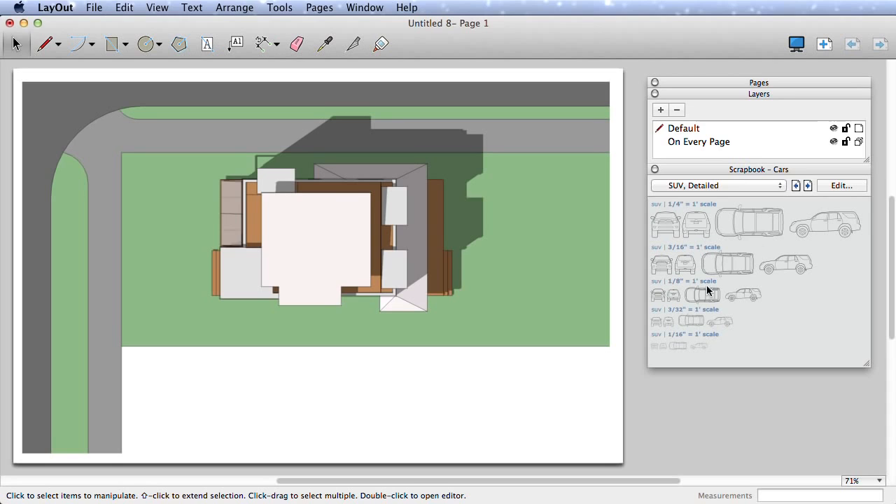
{"action": "left_click", "coordinate": [781, 186]}
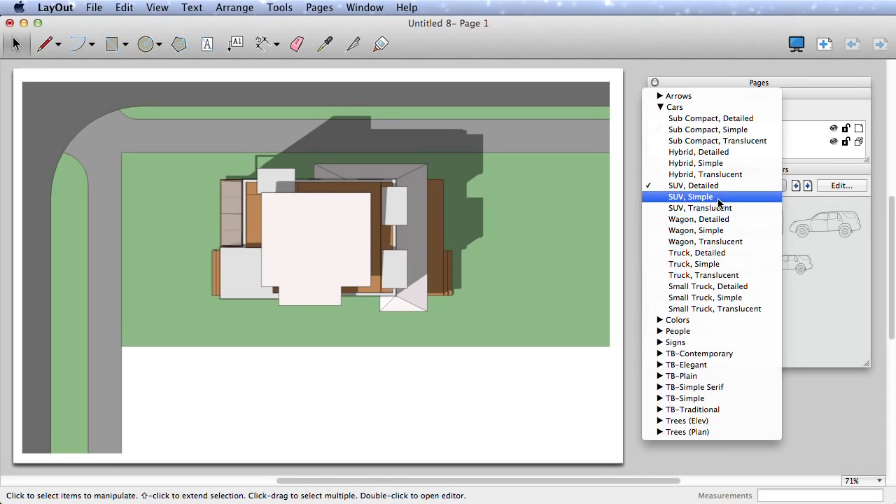
{"action": "left_click", "coordinate": [718, 141]}
{"action": "left_click", "coordinate": [808, 185]}
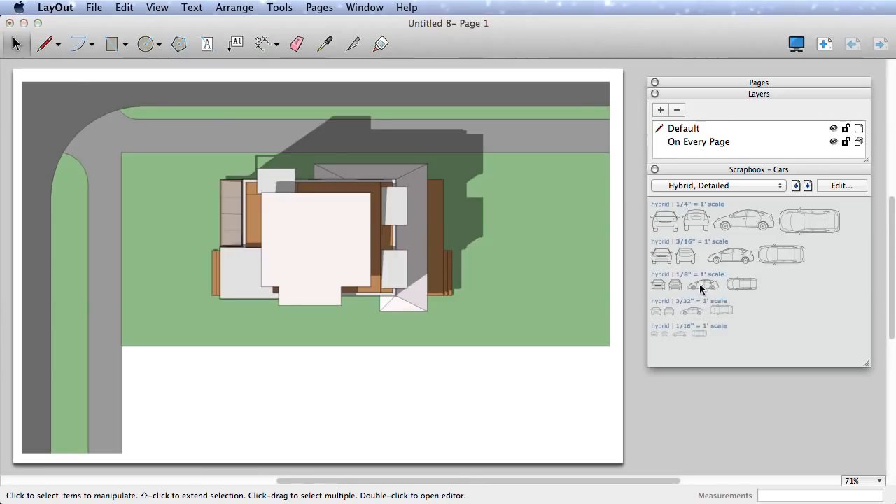
{"action": "left_click_drag", "start_coordinate": [744, 287], "coordinate": [456, 326]}
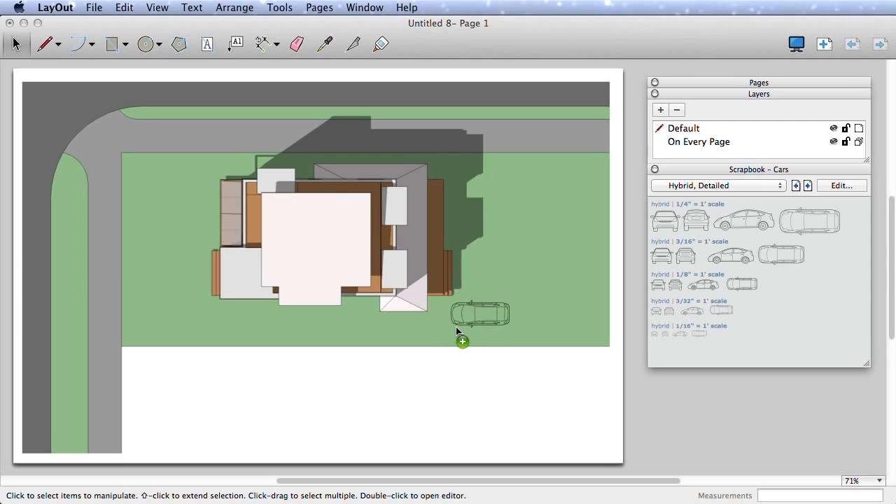
- Stamp six Trees (Plan) trees on the lawn and along the bottom edge, then select Colors
{"action": "left_click", "coordinate": [780, 187]}
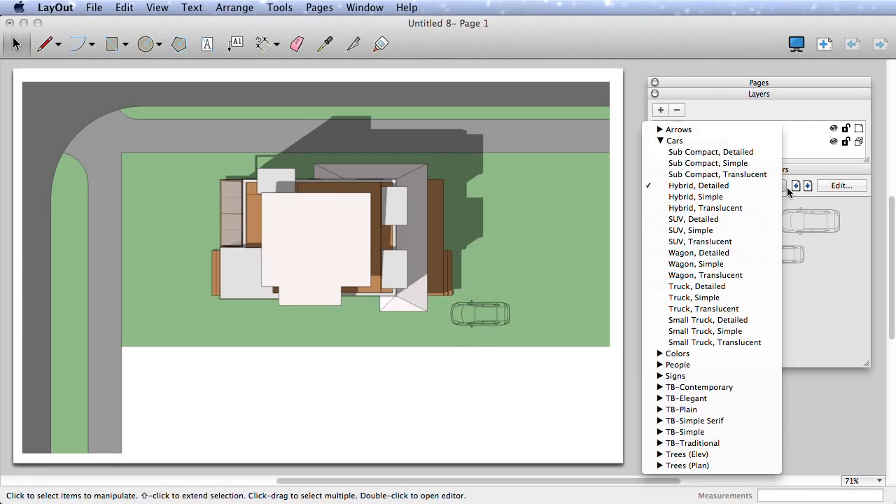
{"action": "left_click", "coordinate": [698, 467]}
{"action": "left_click", "coordinate": [716, 316]}
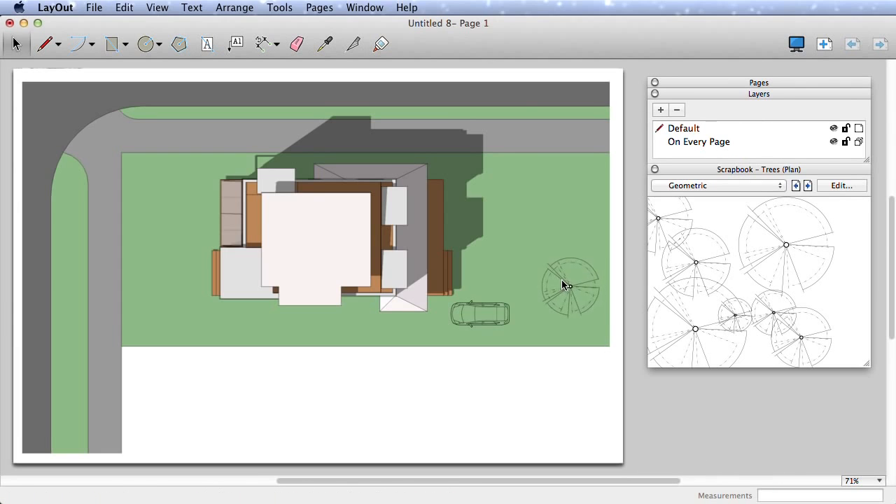
{"action": "left_click", "coordinate": [548, 305]}
{"action": "left_click", "coordinate": [578, 282]}
{"action": "left_click", "coordinate": [563, 236]}
{"action": "left_click", "coordinate": [578, 418]}
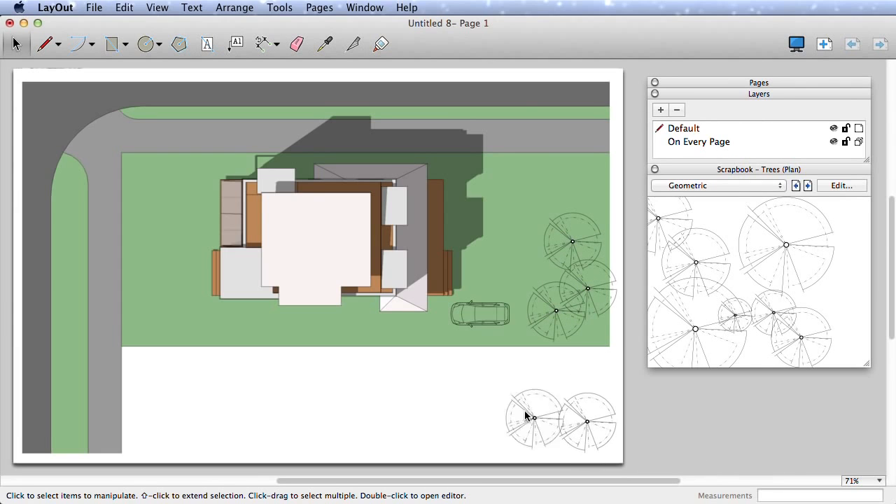
{"action": "left_click", "coordinate": [498, 421]}
{"action": "left_click", "coordinate": [415, 418]}
{"action": "left_click", "coordinate": [780, 186]}
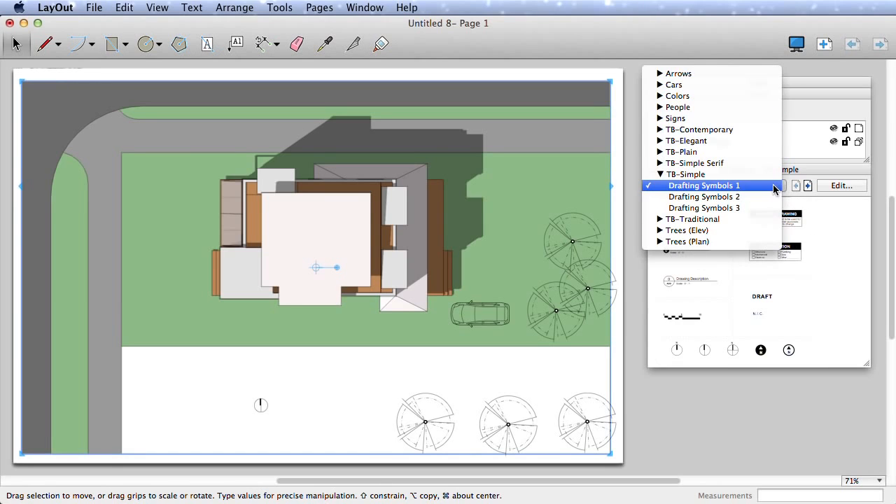
{"action": "left_click", "coordinate": [689, 98]}
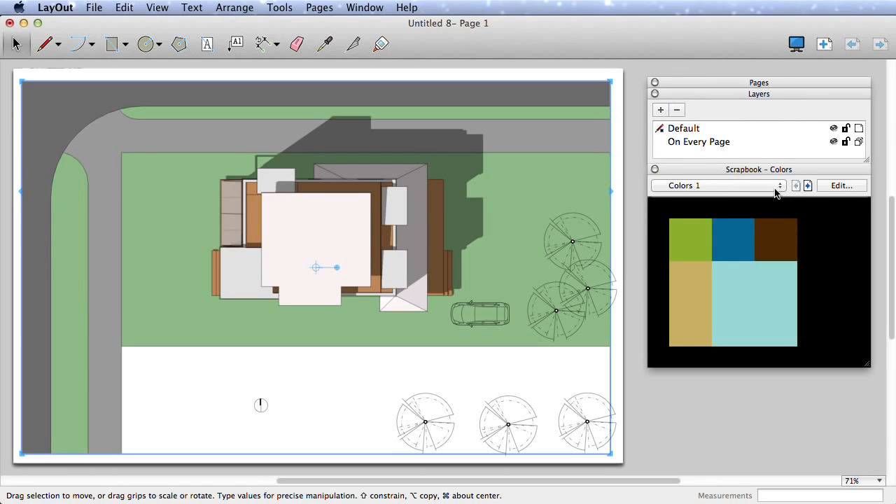
- Sample the brown swatch from the Colors 3 scrapbook and fill the middle, left and right tree symbols with it
{"action": "left_click", "coordinate": [808, 185]}
{"action": "left_click", "coordinate": [808, 185]}
{"action": "left_click", "coordinate": [325, 44]}
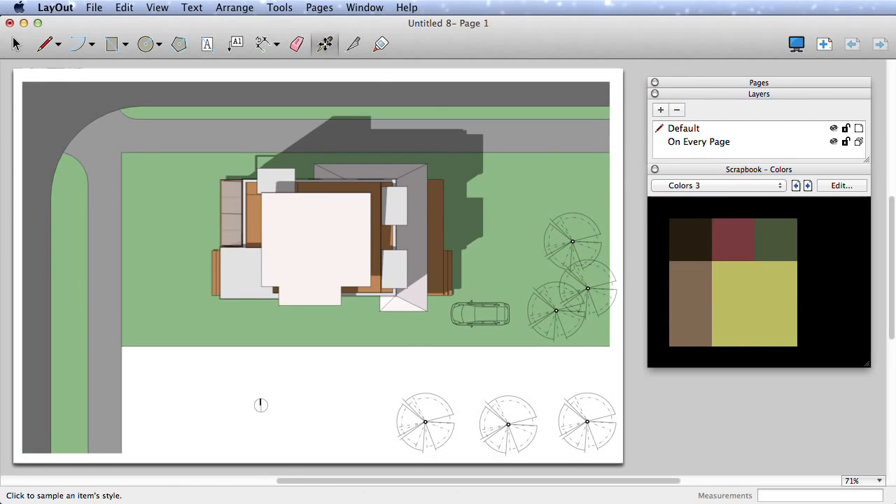
{"action": "left_click", "coordinate": [706, 319]}
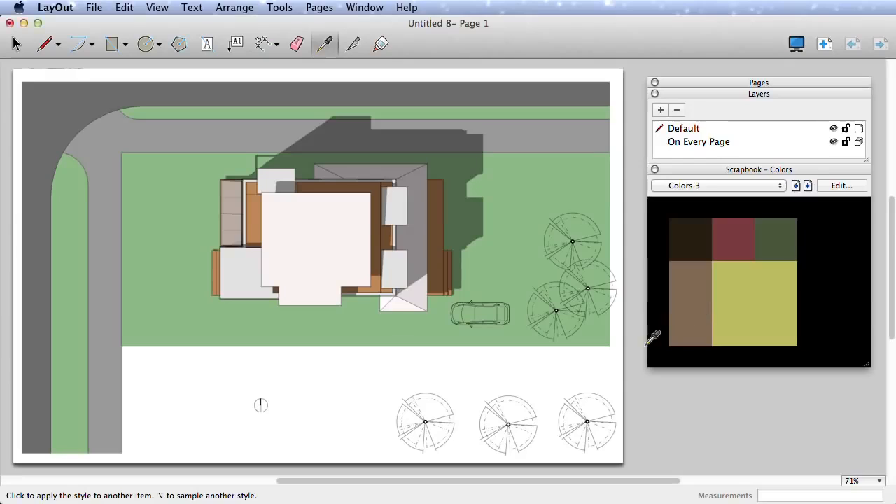
{"action": "left_click", "coordinate": [505, 406]}
{"action": "left_click", "coordinate": [438, 411]}
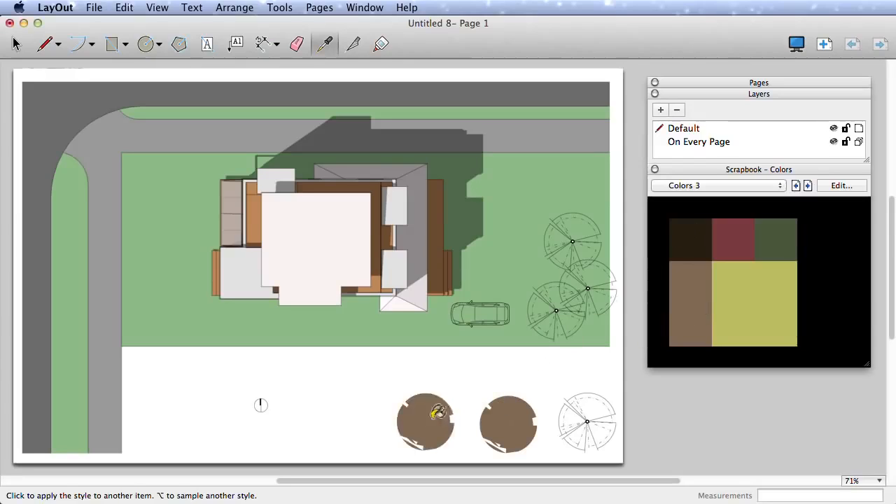
{"action": "left_click", "coordinate": [587, 416]}
{"action": "key", "text": "space"}
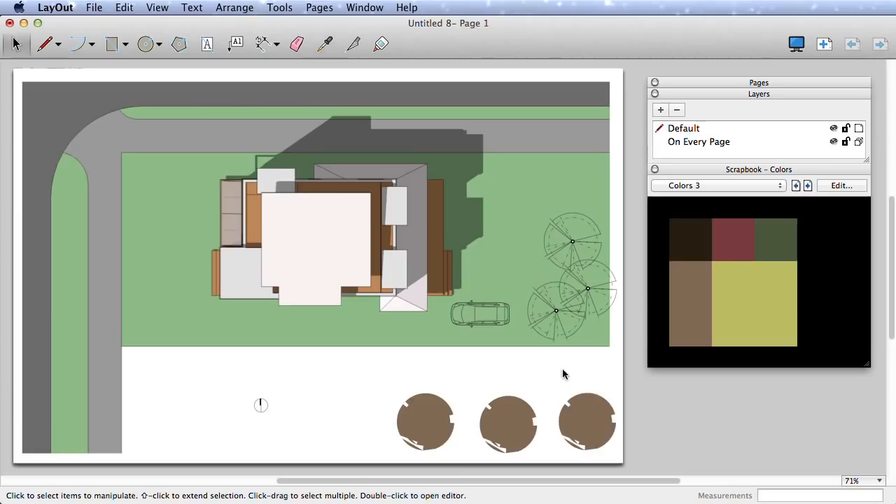
- Create a new document from the Tabloid Landscape paper template
{"action": "left_click", "coordinate": [94, 8]}
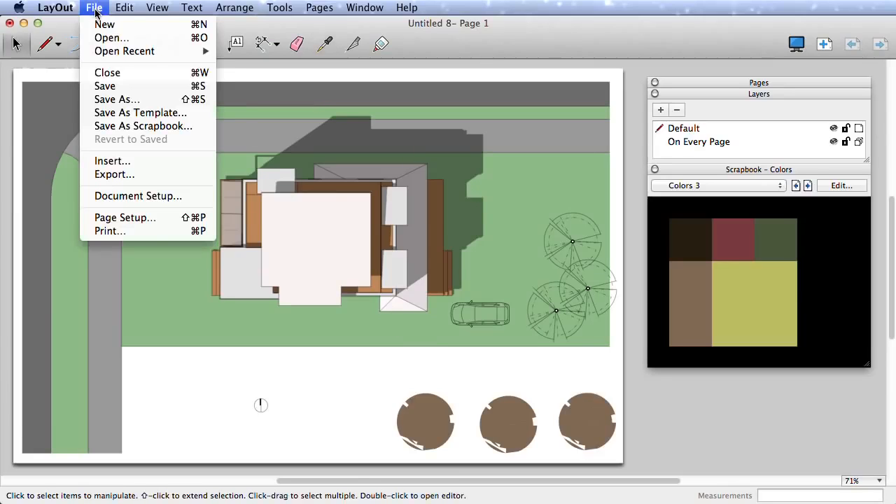
{"action": "left_click", "coordinate": [105, 24]}
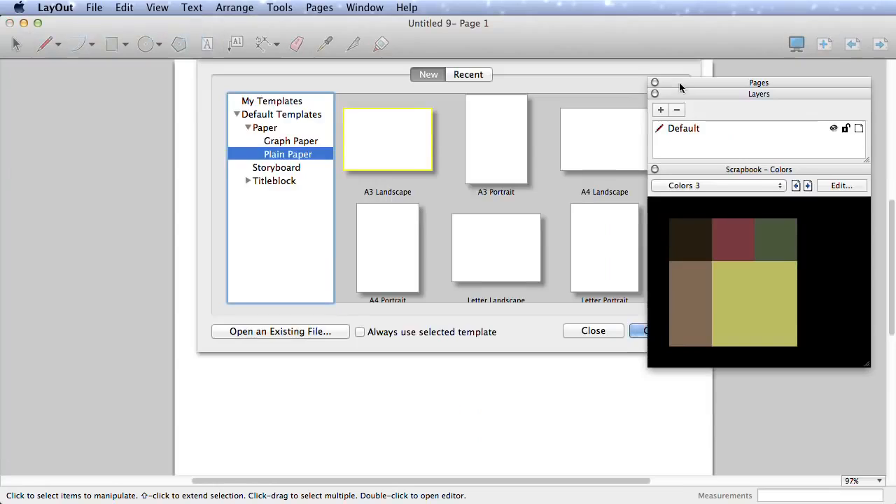
{"action": "left_click_drag", "start_coordinate": [679, 82], "coordinate": [707, 223]}
{"action": "scroll", "coordinate": [504, 245], "scroll_direction": "down", "scroll_amount": 3}
{"action": "left_click", "coordinate": [388, 242]}
{"action": "left_click", "coordinate": [658, 331]}
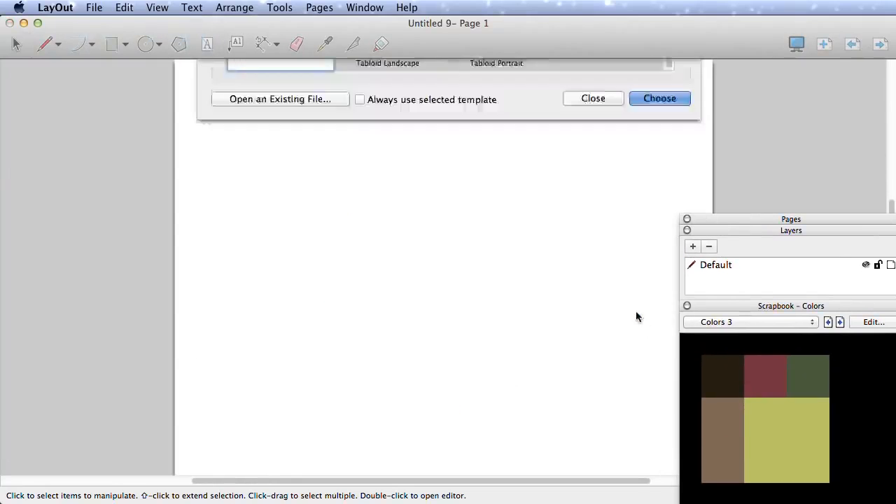
- Add two pages and review the Color library, Common symbols and Line weight pages
{"action": "left_click", "coordinate": [745, 220]}
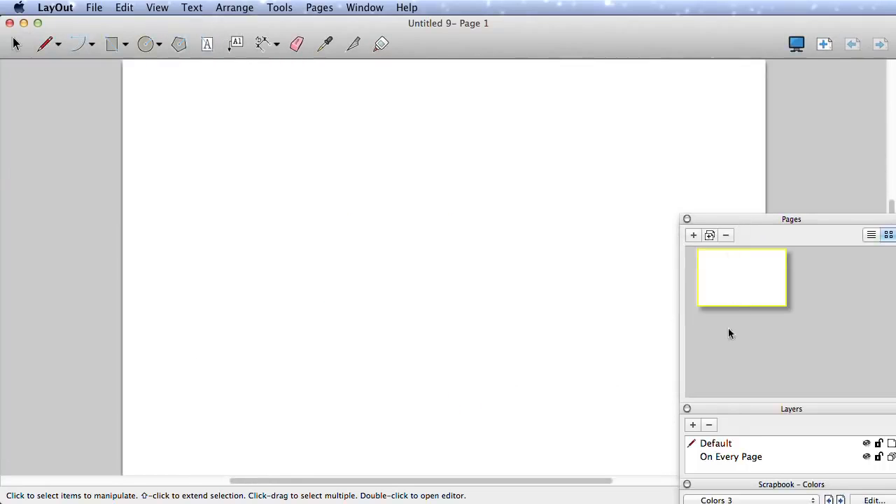
{"action": "left_click", "coordinate": [694, 239]}
{"action": "left_click", "coordinate": [693, 236]}
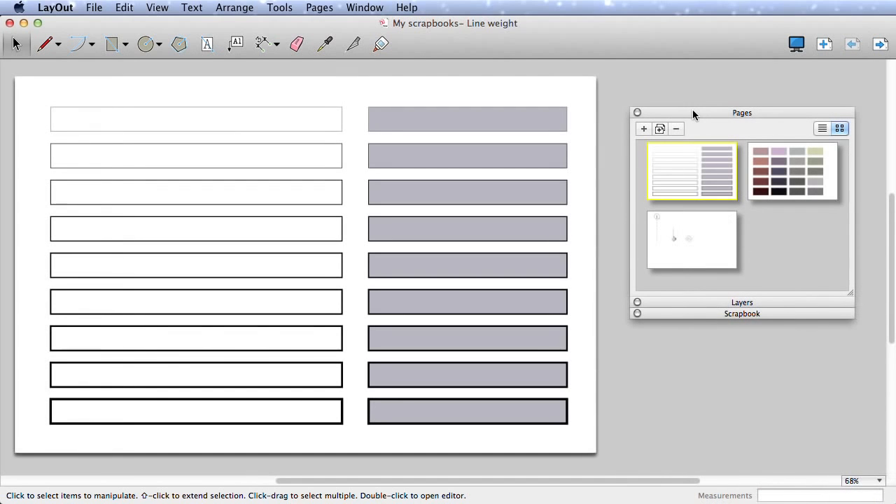
{"action": "left_click_drag", "start_coordinate": [692, 110], "coordinate": [689, 93]}
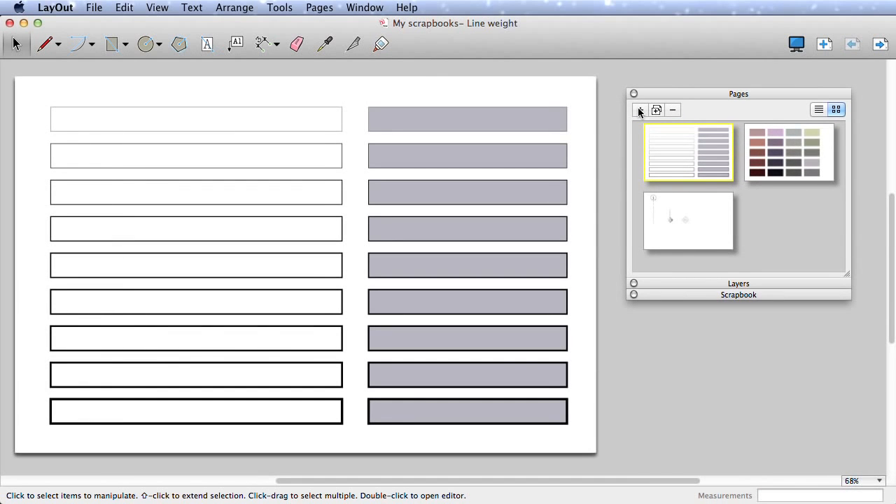
{"action": "left_click", "coordinate": [763, 170]}
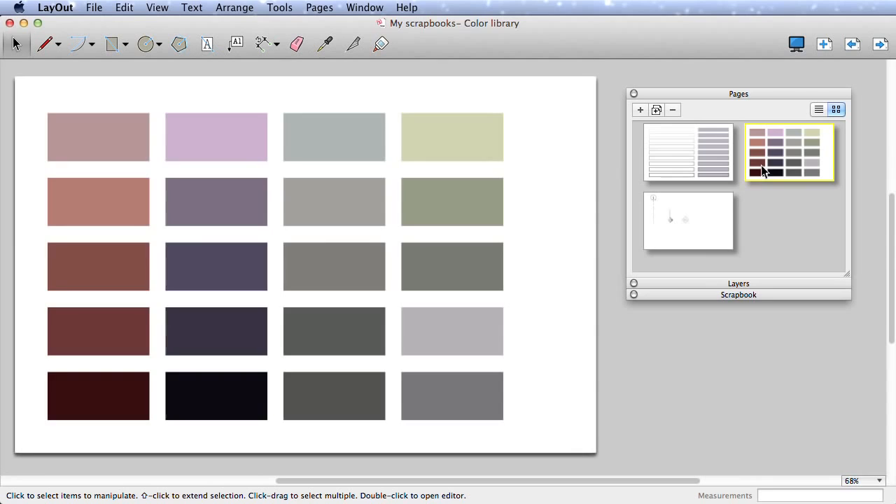
{"action": "left_click", "coordinate": [705, 231]}
{"action": "left_click", "coordinate": [693, 172]}
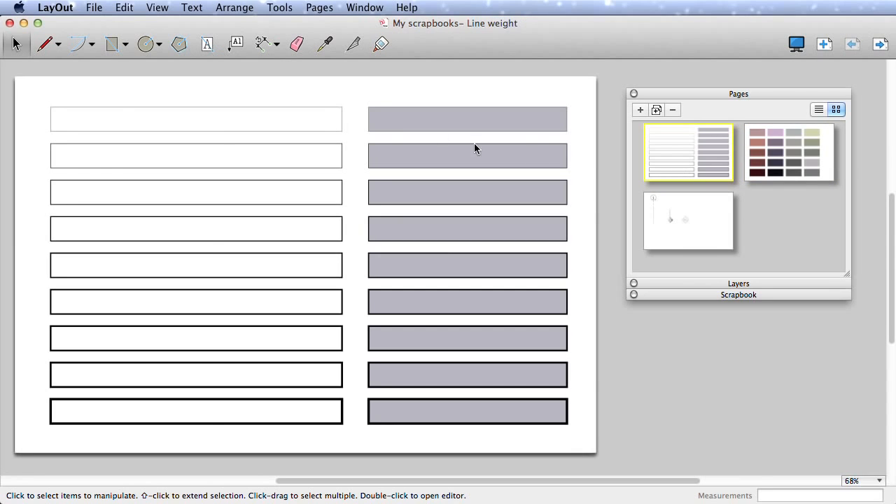
- Save the document as a scrapbook named My scrapbooks
{"action": "left_click", "coordinate": [94, 8]}
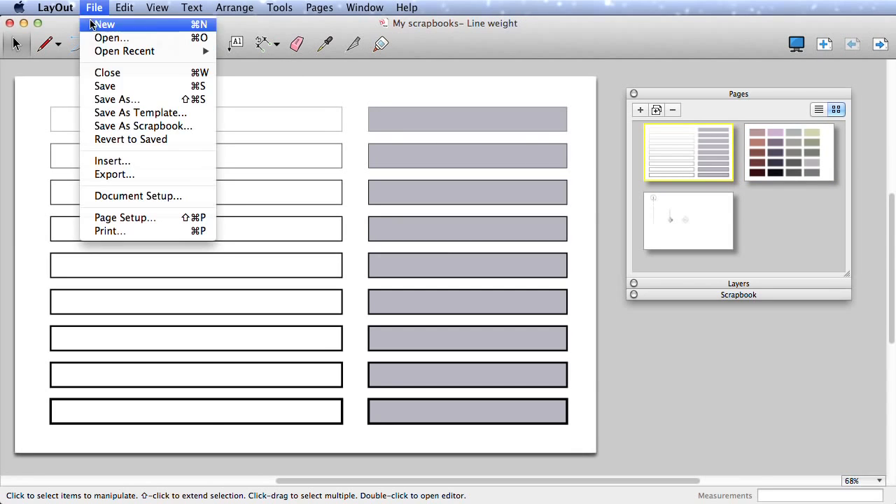
{"action": "left_click", "coordinate": [181, 127]}
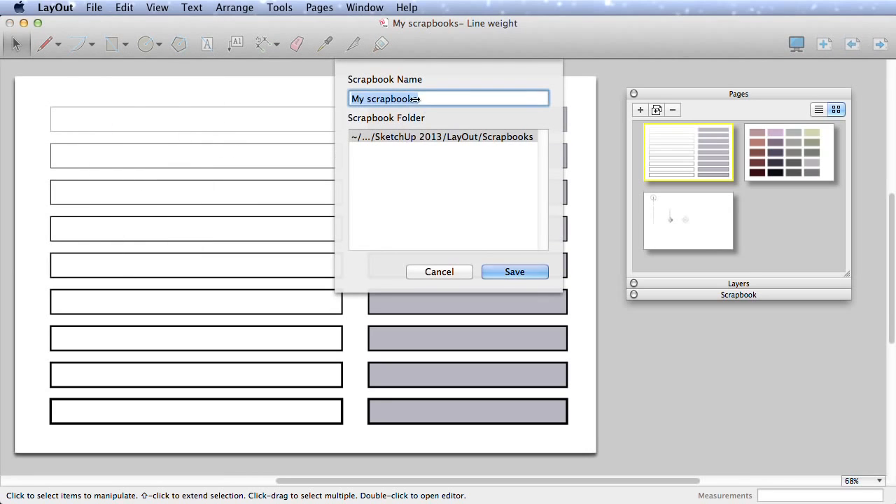
{"action": "left_click", "coordinate": [515, 271]}
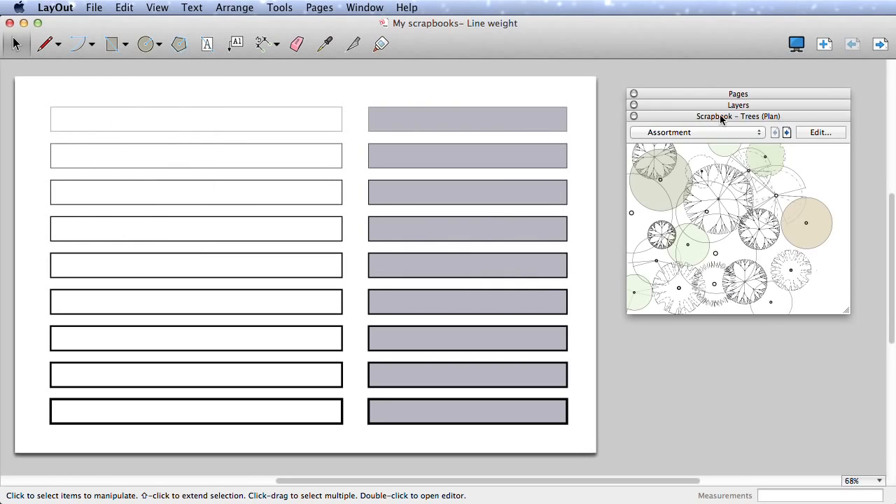
- Load My scrapbooks in the Scrapbooks tray and page through Color library, Common symbols and Line weight
{"action": "left_click", "coordinate": [760, 131]}
{"action": "left_click", "coordinate": [691, 14]}
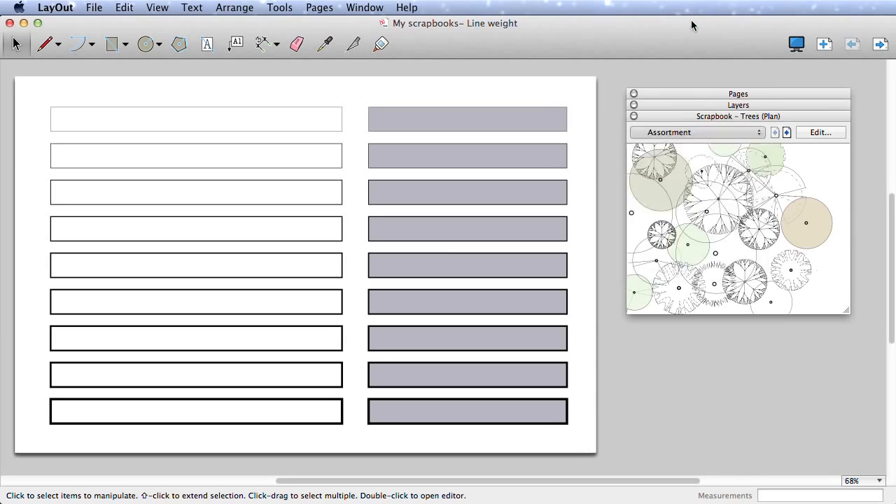
{"action": "left_click", "coordinate": [775, 132]}
{"action": "left_click", "coordinate": [775, 133]}
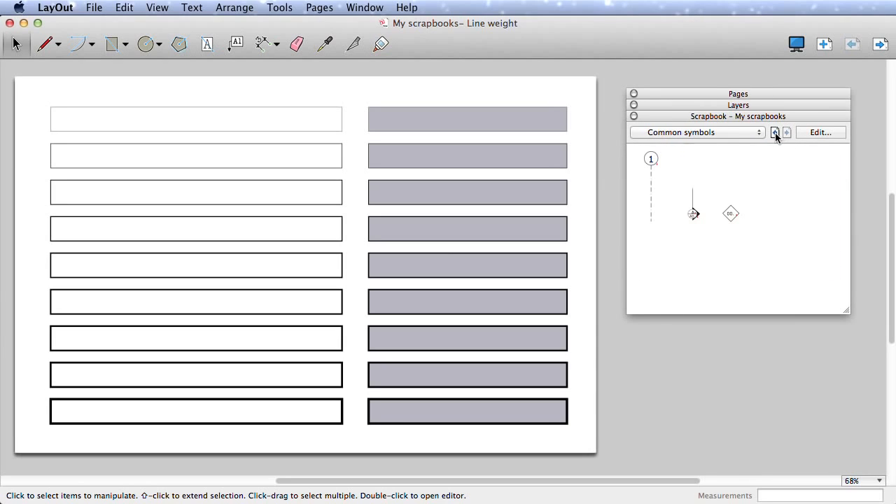
{"action": "left_click", "coordinate": [775, 132]}
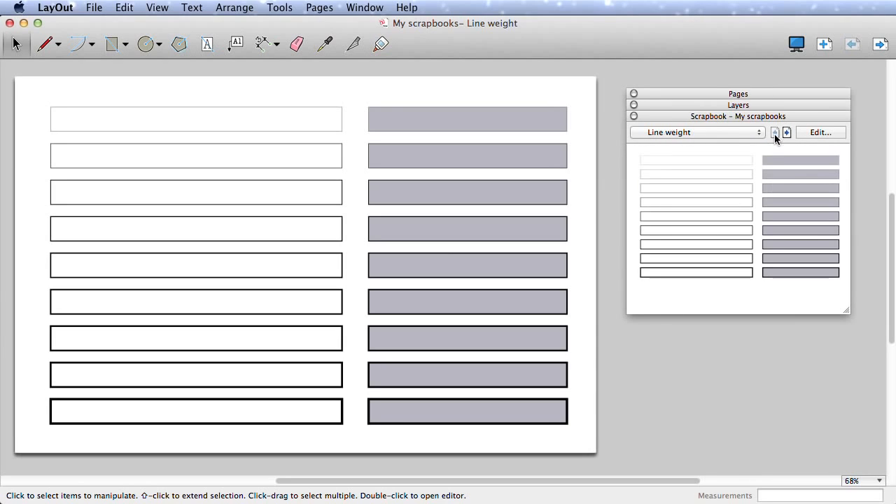
{"action": "left_click", "coordinate": [94, 8]}
- Save the document as a template named 'Scrapbooks Template'
{"action": "left_click", "coordinate": [161, 113]}
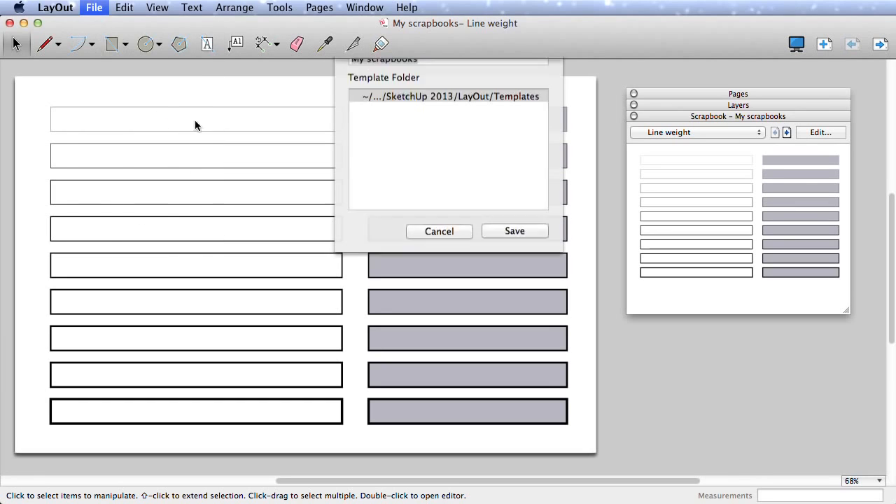
{"action": "type", "text": "S"}
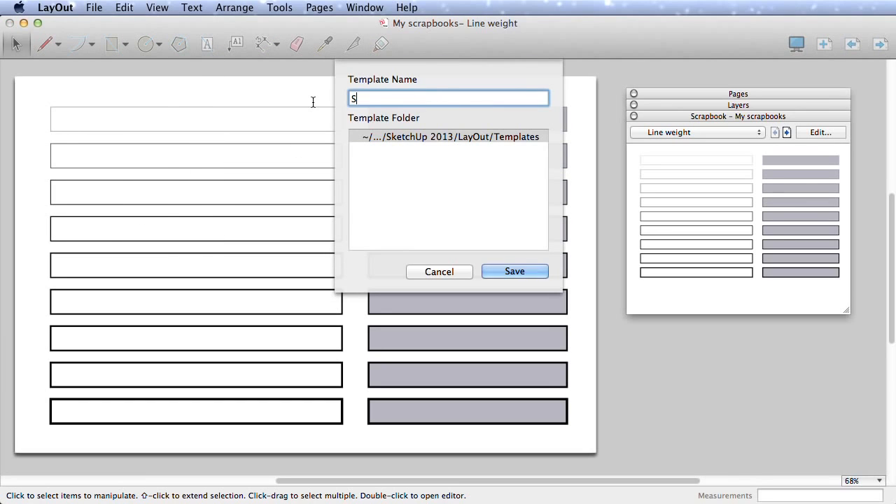
{"action": "type", "text": "crapbooks Templa"}
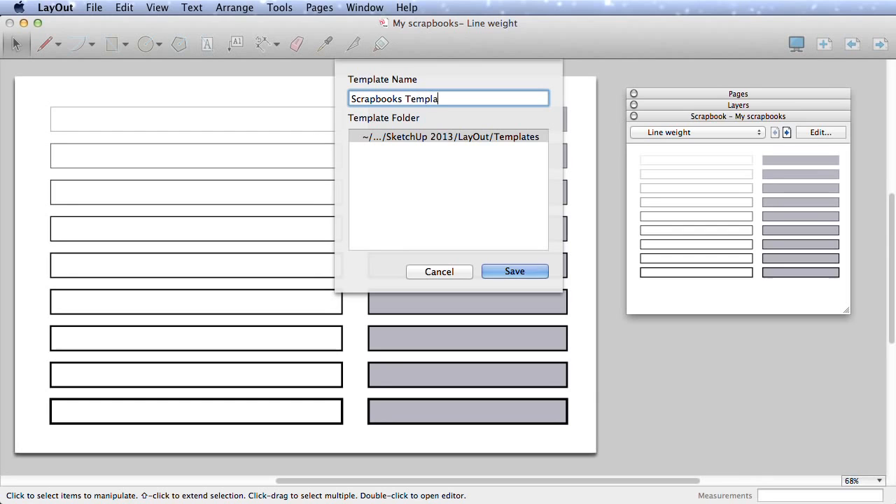
{"action": "type", "text": "te"}
{"action": "left_click", "coordinate": [509, 269]}
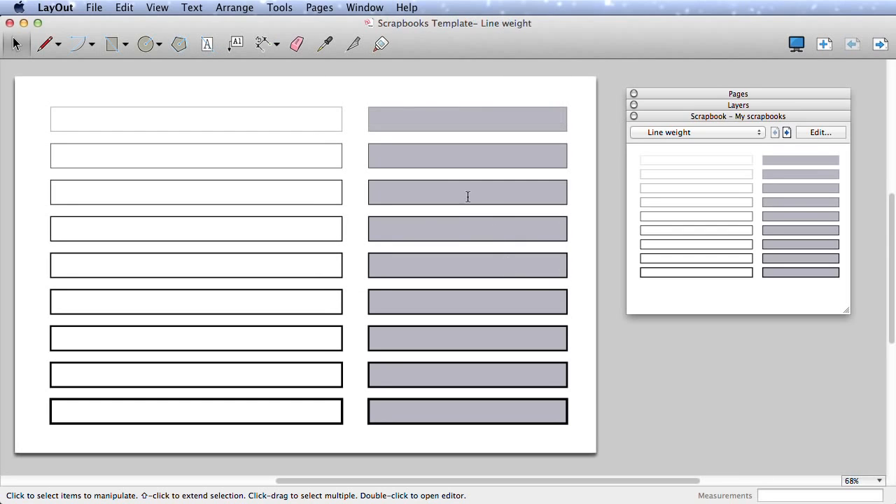
- Start a new document from Scrapbooks Template under My Templates
{"action": "left_click", "coordinate": [90, 7]}
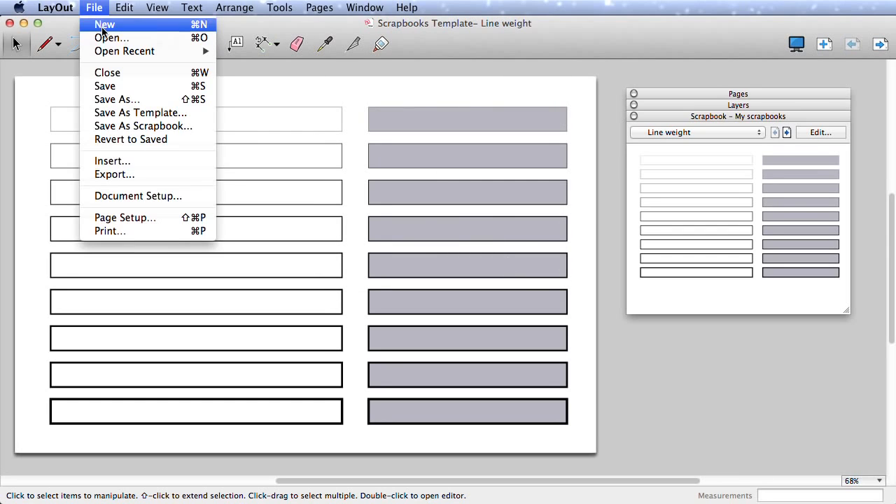
{"action": "left_click", "coordinate": [102, 24]}
{"action": "left_click", "coordinate": [266, 141]}
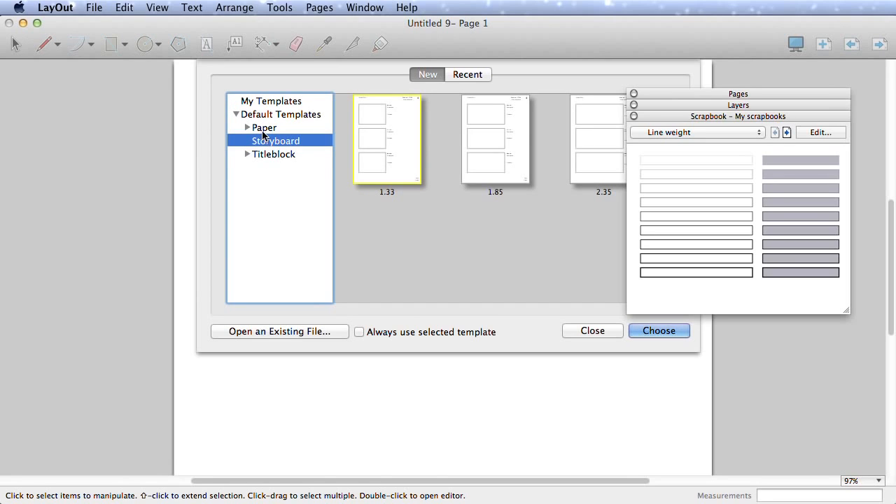
{"action": "left_click", "coordinate": [247, 127]}
{"action": "left_click", "coordinate": [285, 155]}
{"action": "left_click", "coordinate": [270, 128]}
{"action": "left_click", "coordinate": [273, 105]}
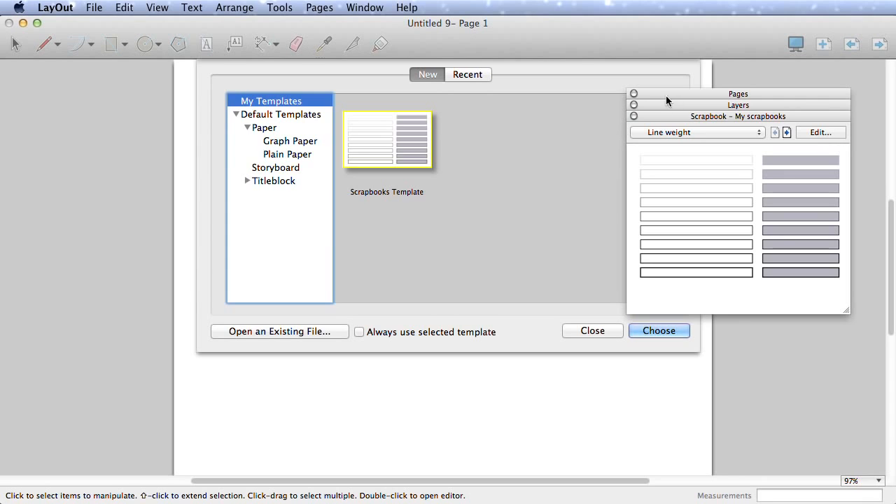
{"action": "left_click", "coordinate": [657, 331]}
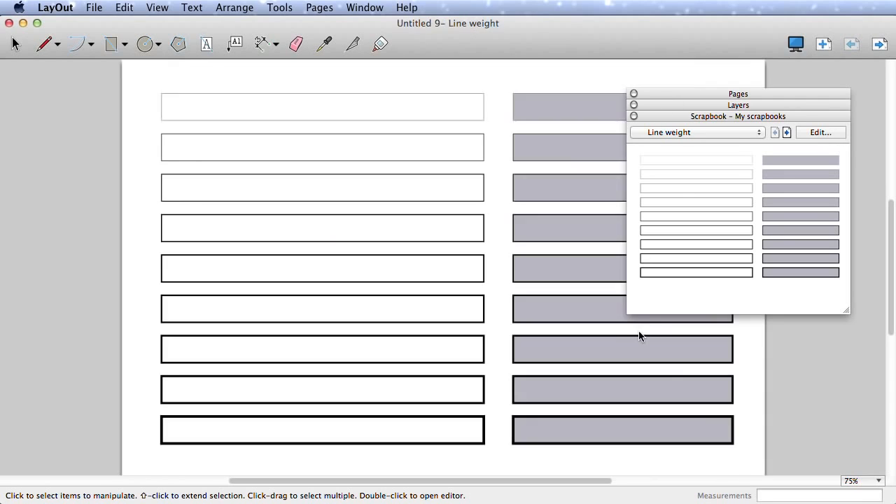